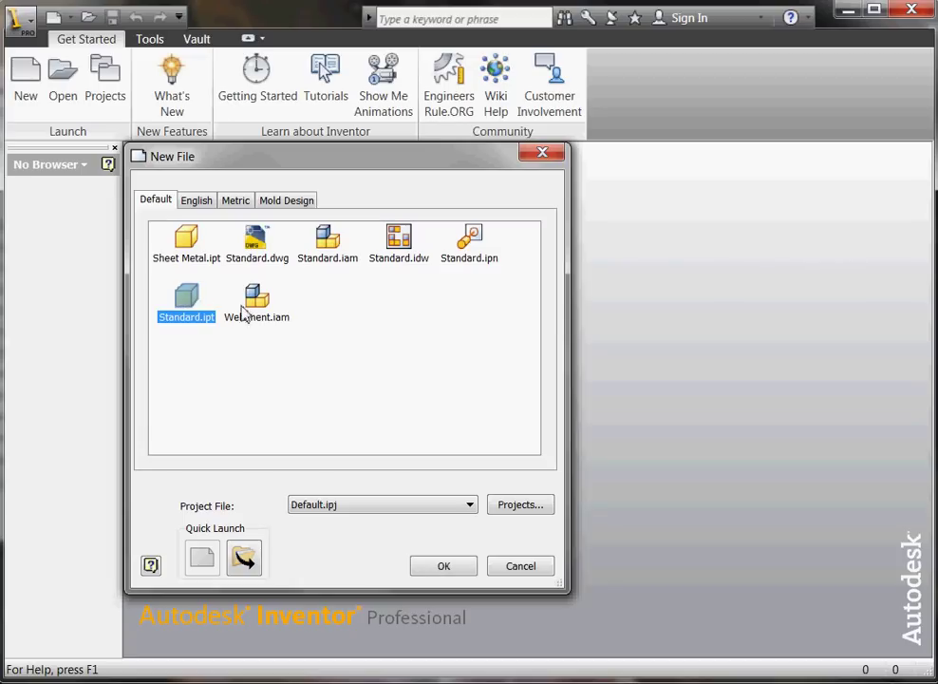
Create a Standard.ipt part, sketch a 2 by 2 in square with one corner at the origin, and finish the sketch.
left_click(438, 566)
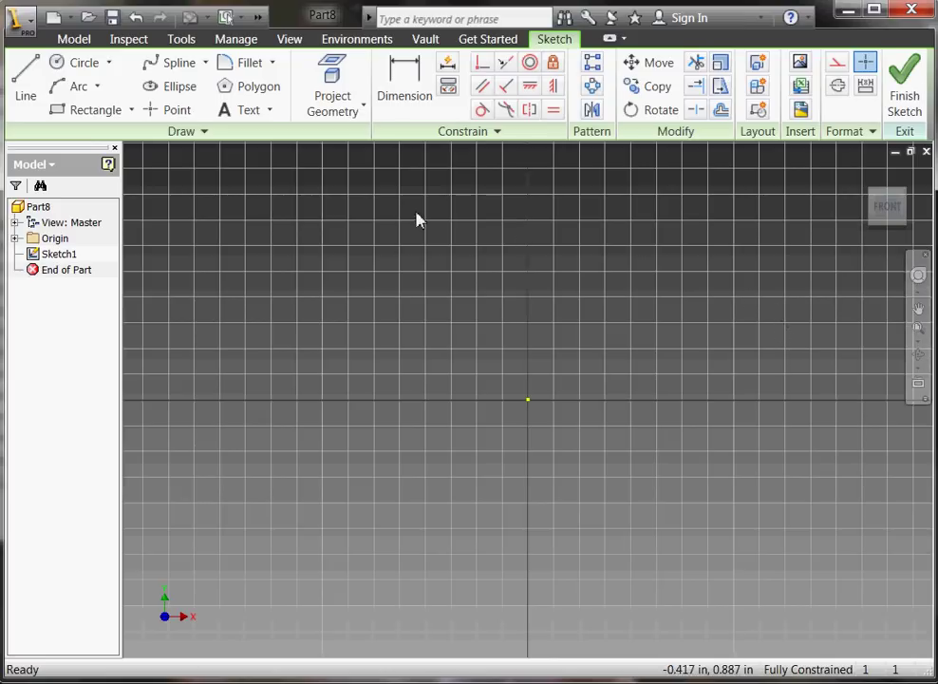
left_click(111, 111)
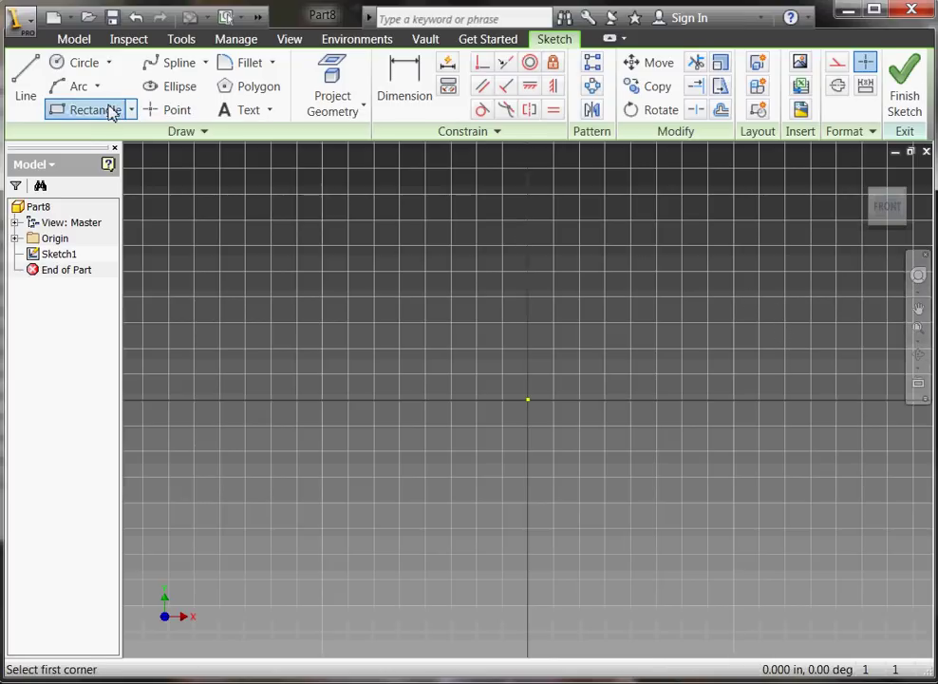
left_click(528, 399)
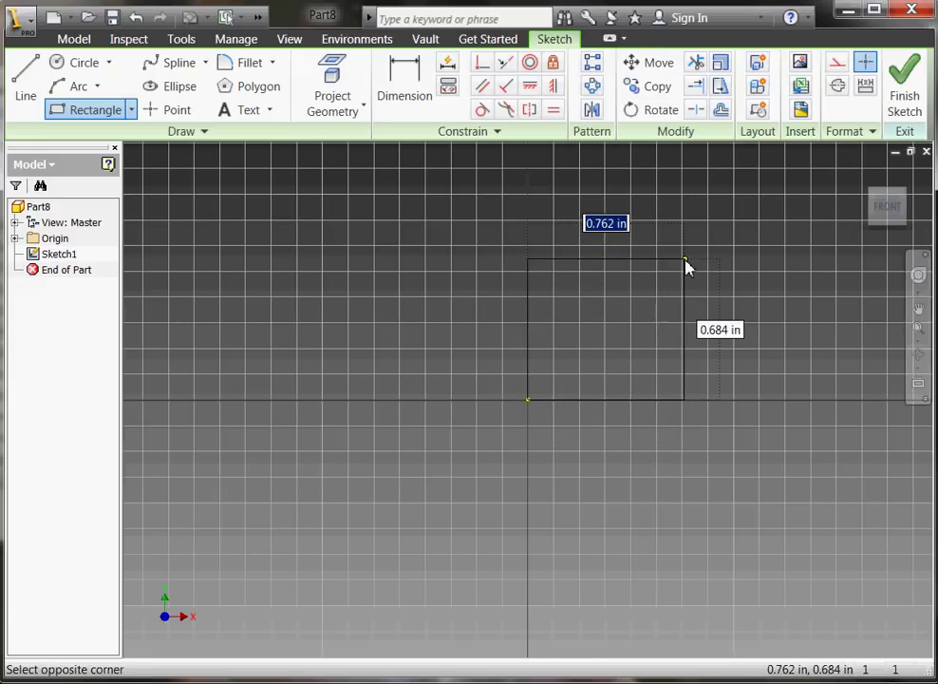
scroll(688, 268, "down", 3)
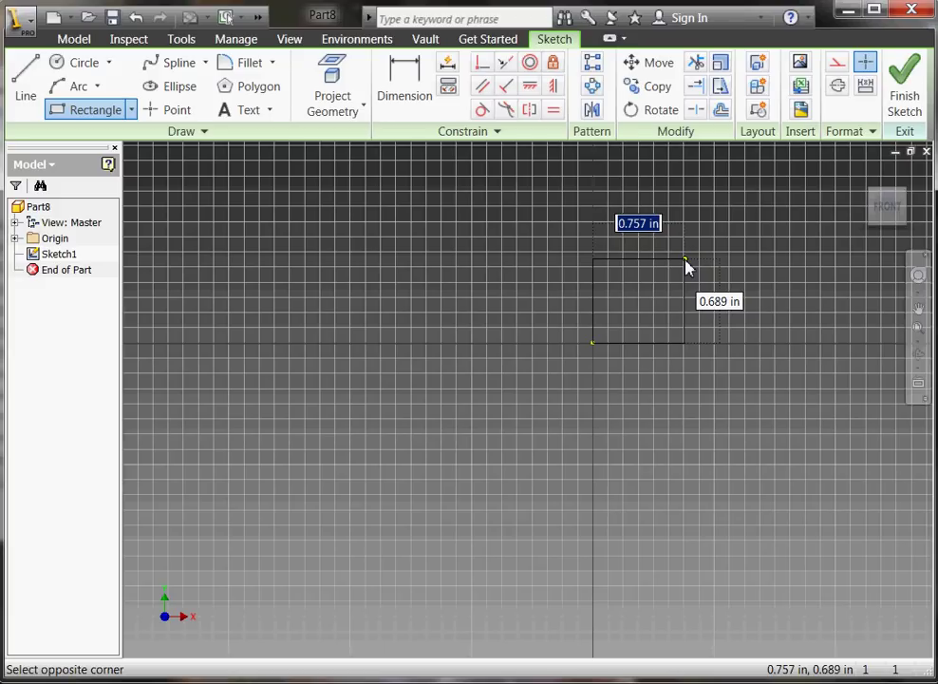
type("2")
key("Tab")
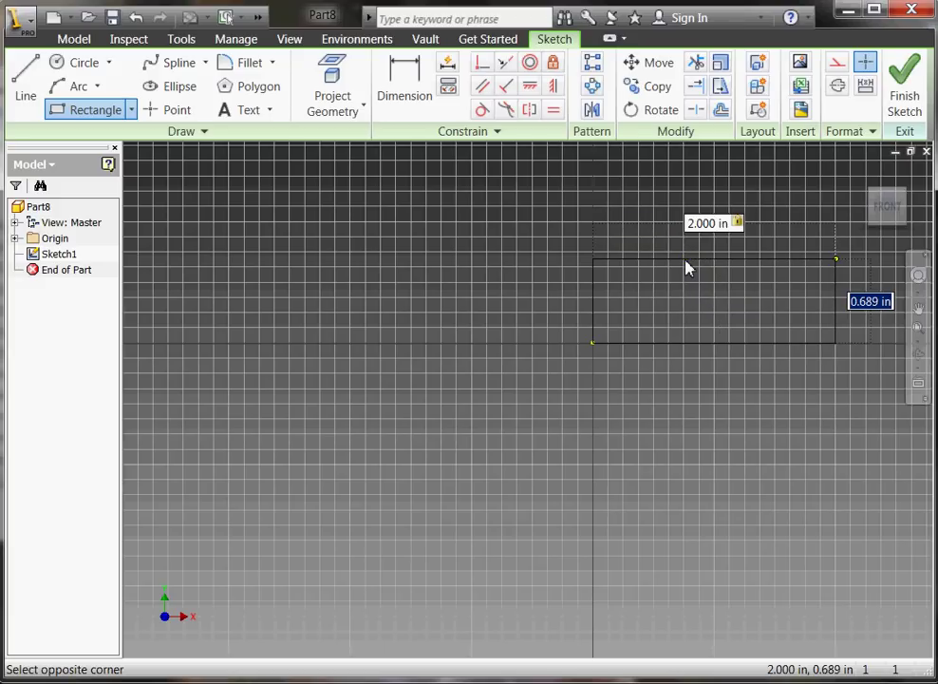
type("2")
key("Return")
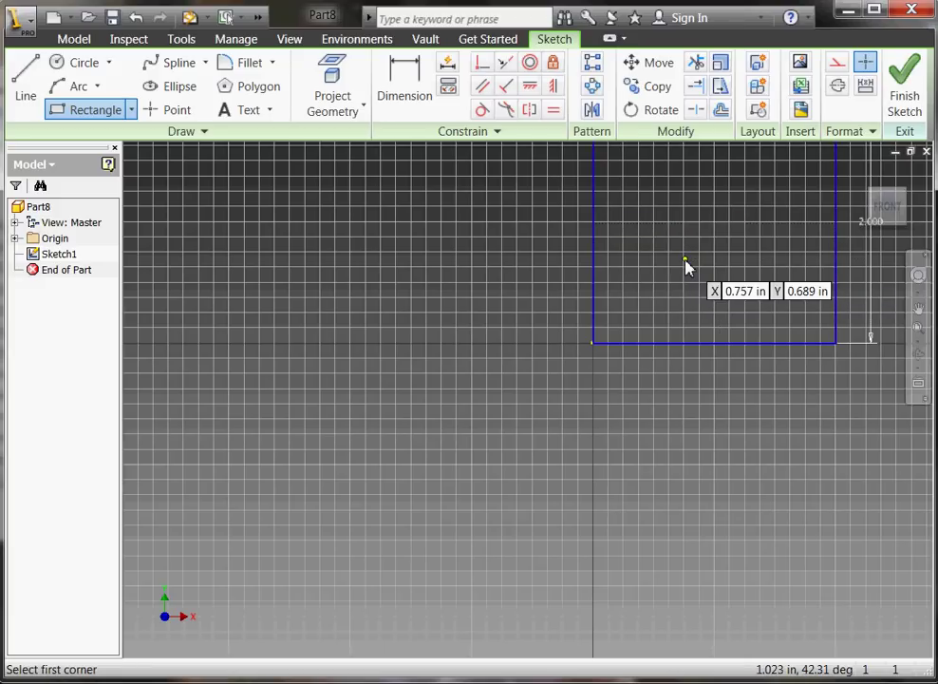
left_click(916, 329)
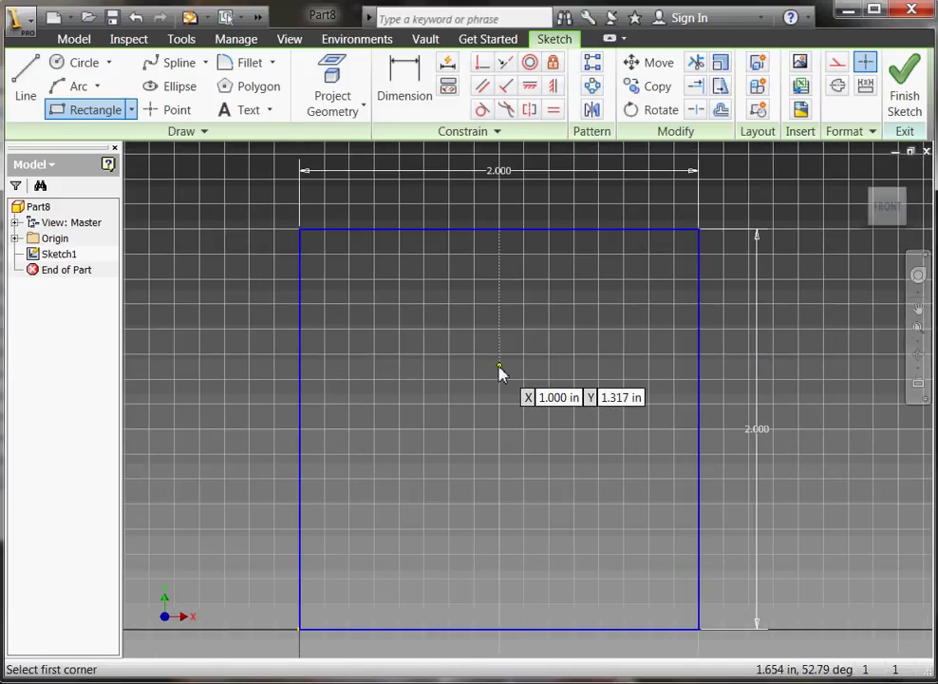
right_click(501, 373)
left_click(504, 420)
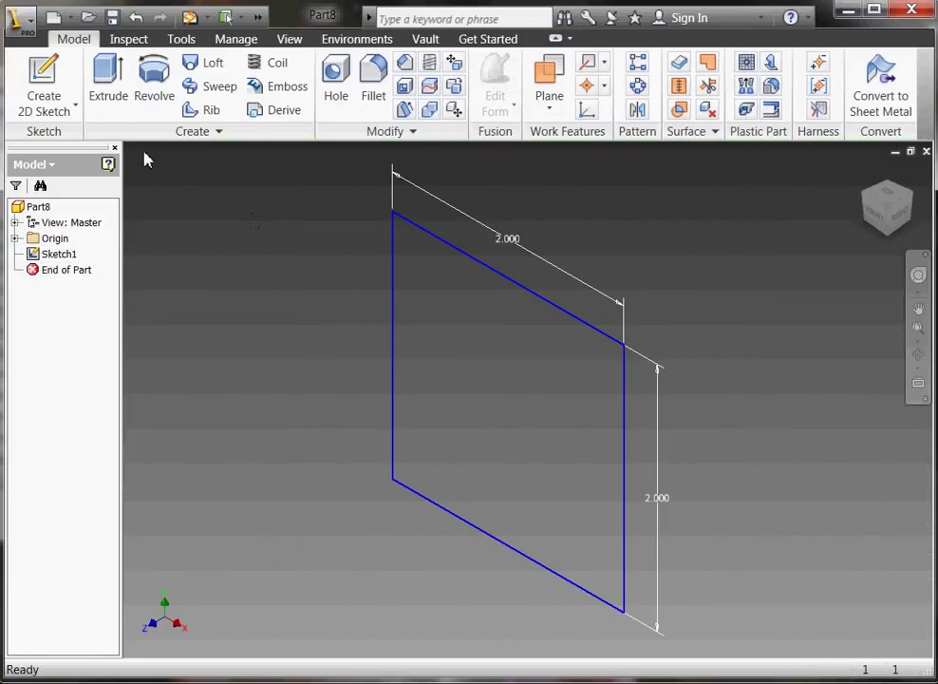
Extrude the square profile 2 in as a new solid to form a cube.
left_click(55, 87)
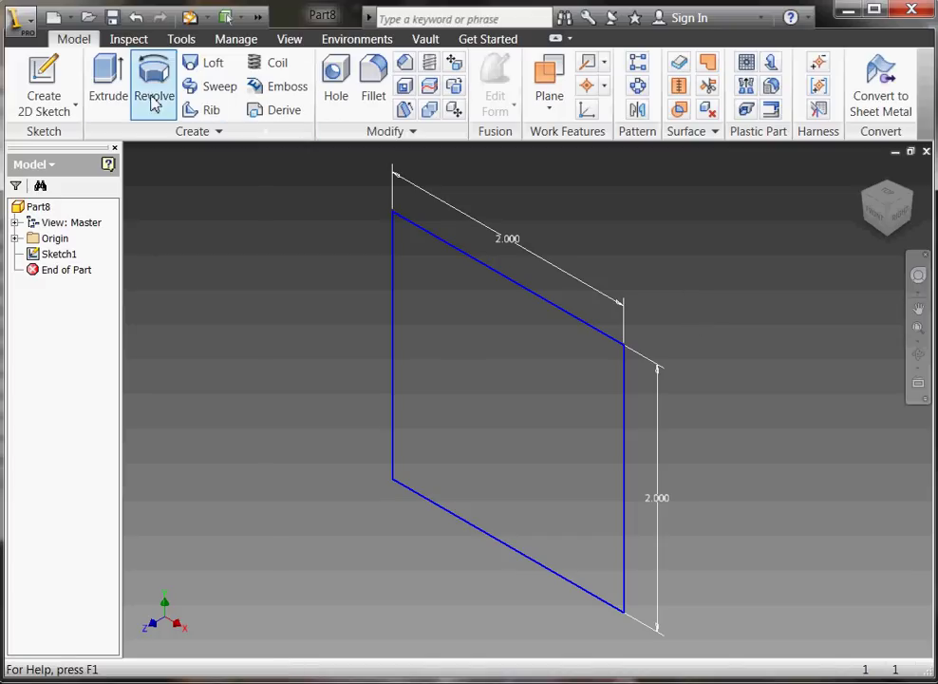
left_click(106, 86)
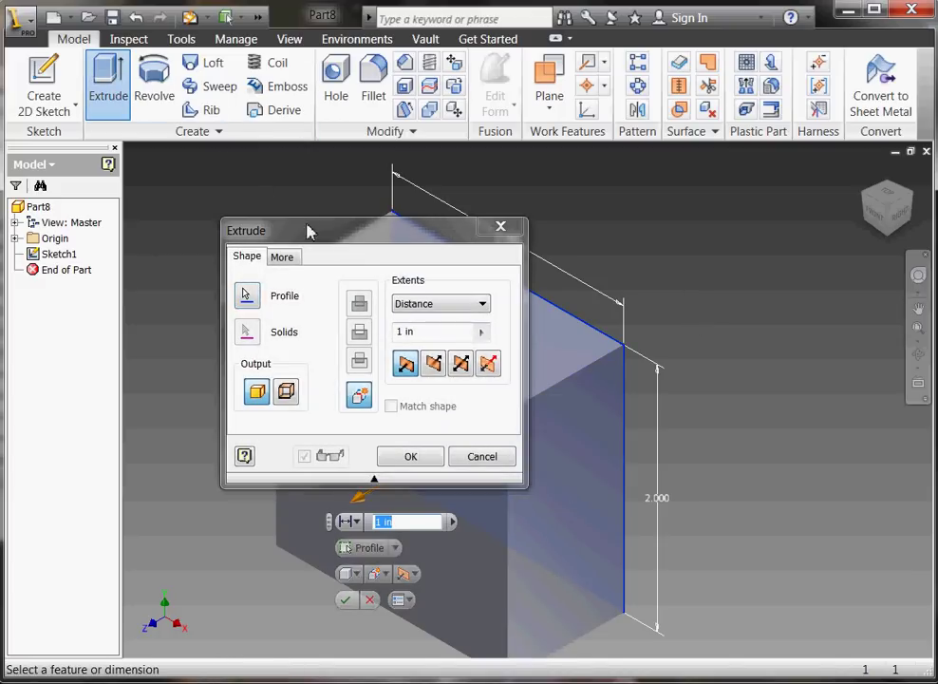
left_click_drag(380, 243, 757, 243)
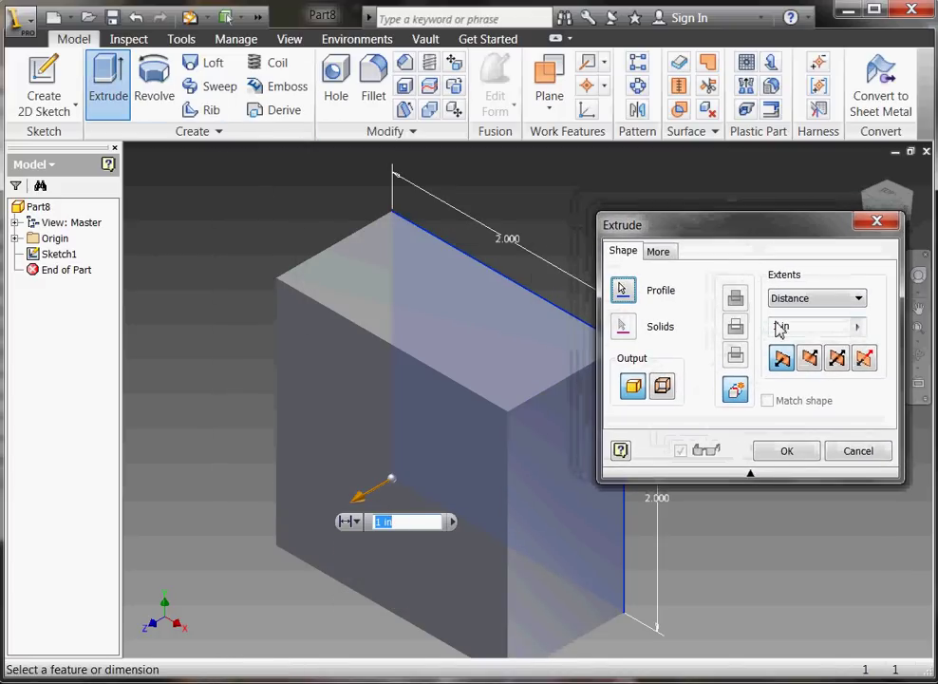
left_click(383, 520)
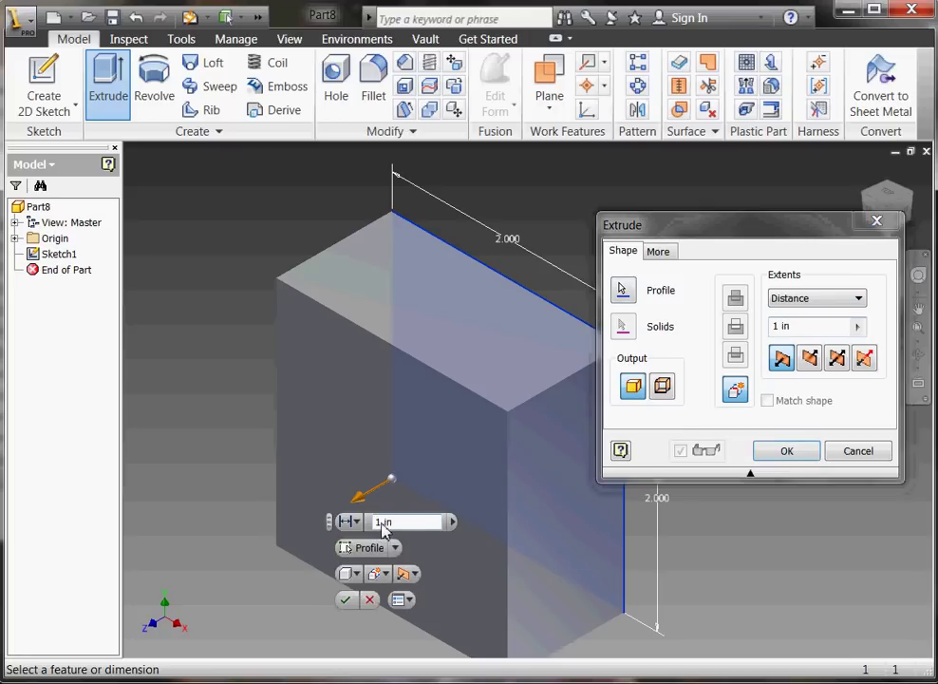
key("BackSpace")
type("2")
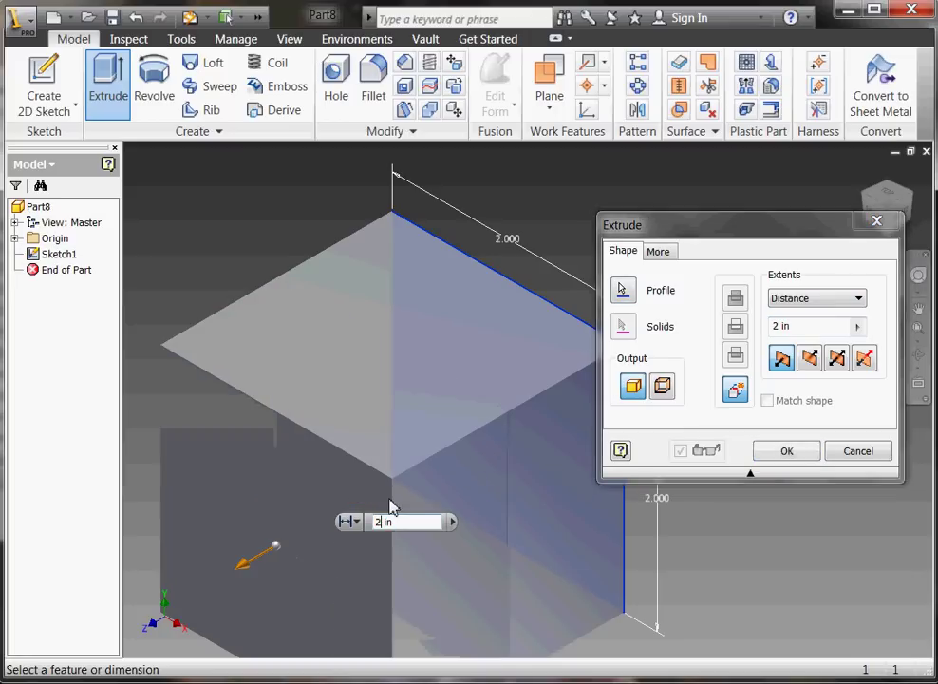
left_click(808, 454)
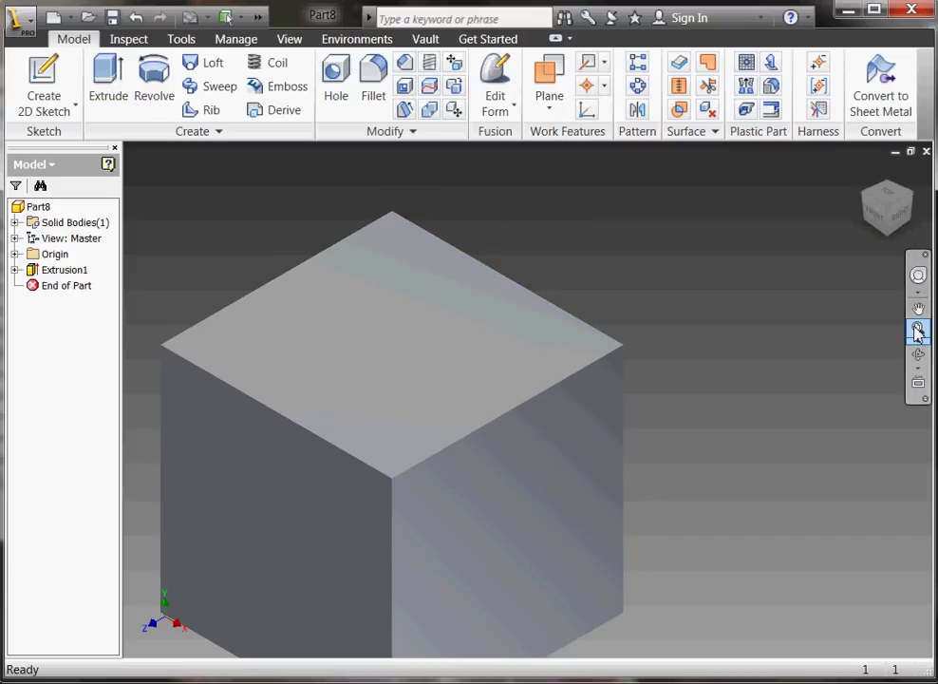
Sketch a 1 in diameter circle at the centre of the cube's front face and finish the sketch.
left_click(917, 330)
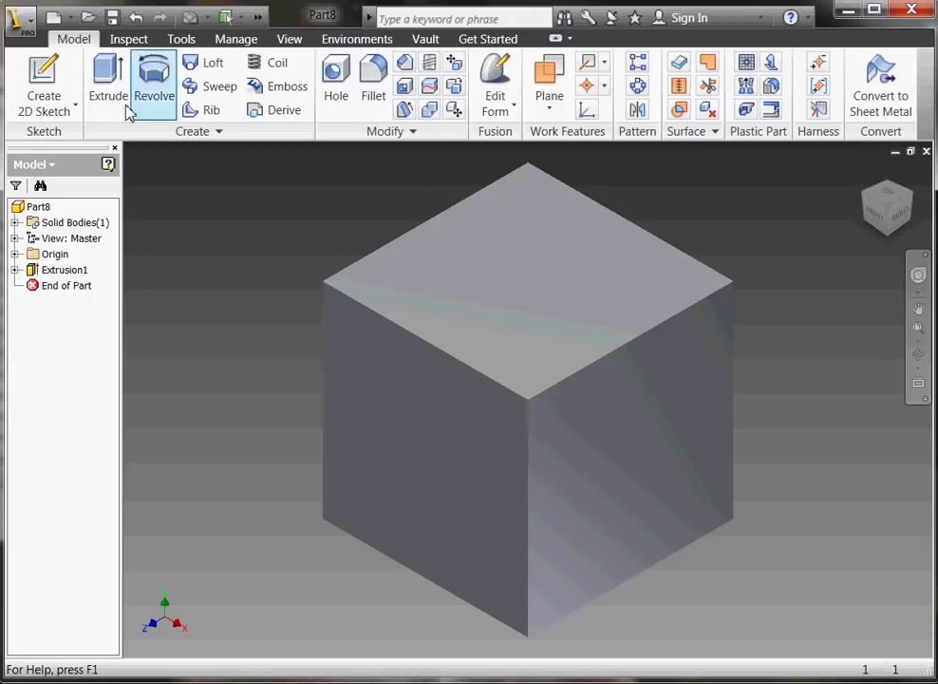
left_click(23, 76)
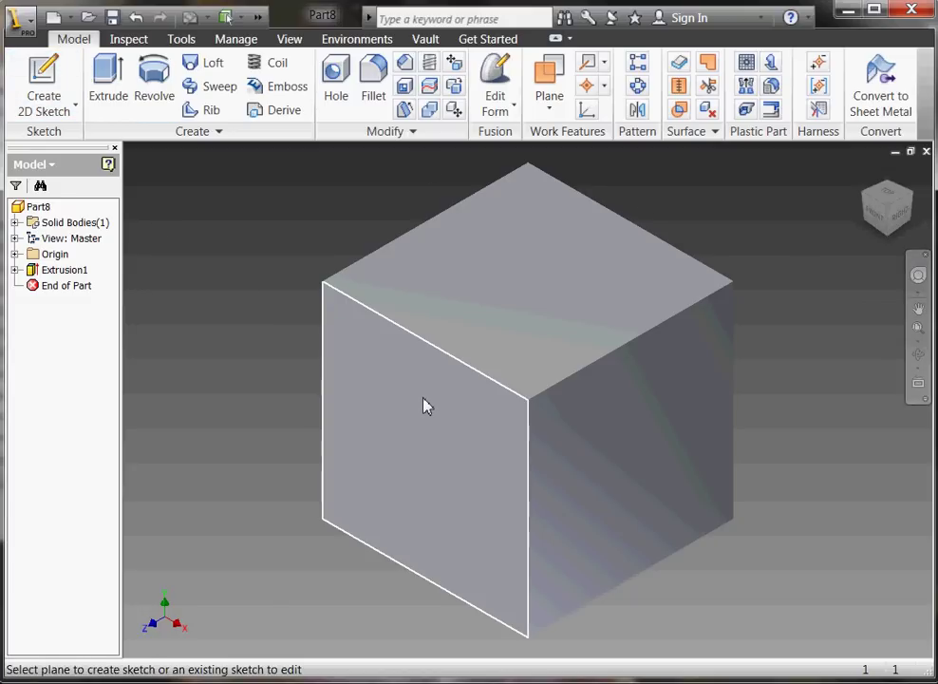
left_click(427, 406)
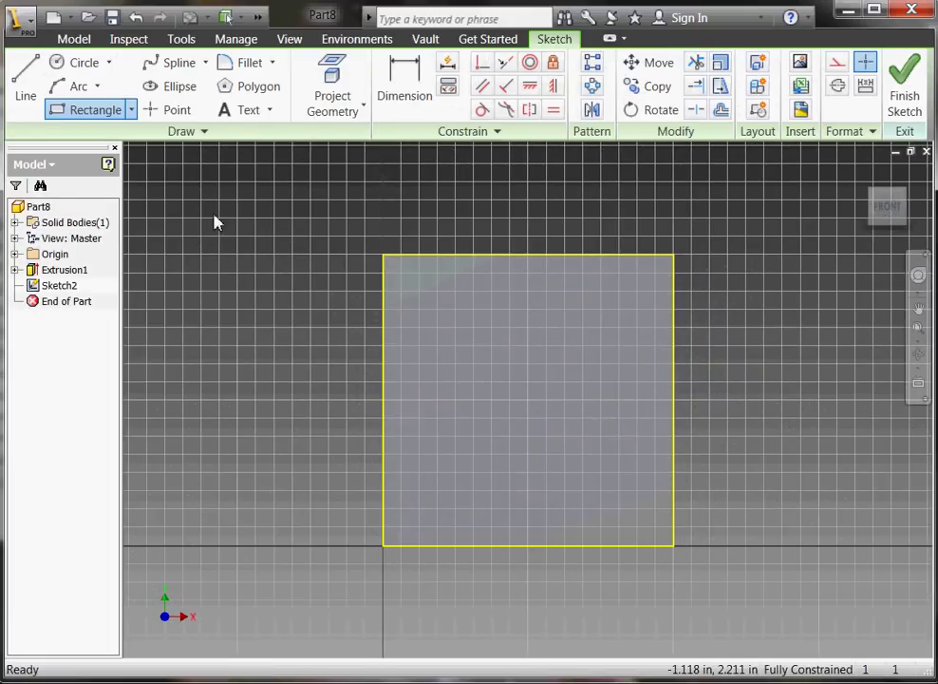
left_click(98, 69)
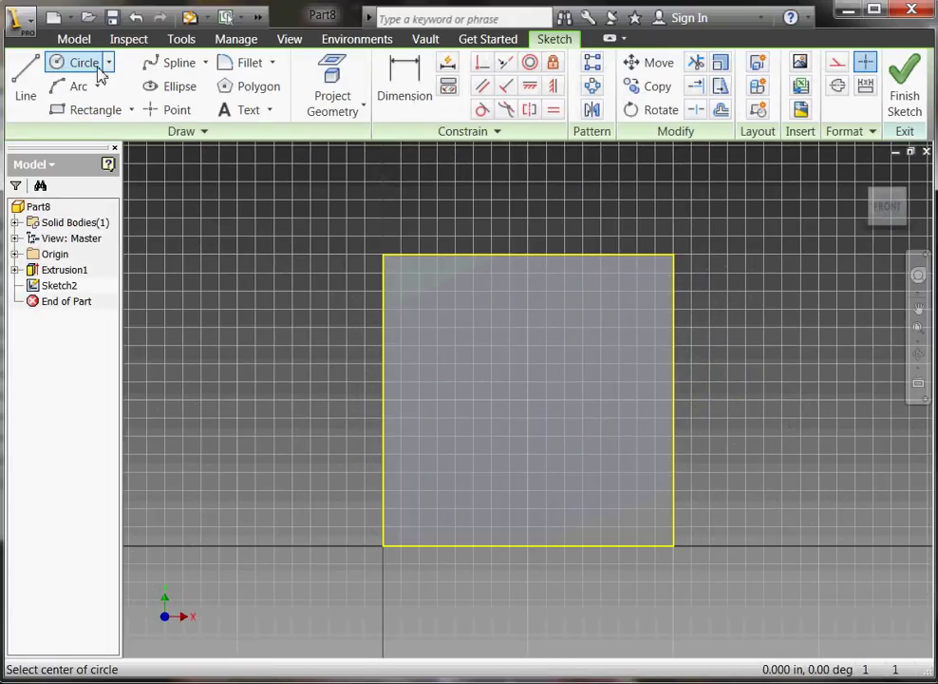
left_click(528, 399)
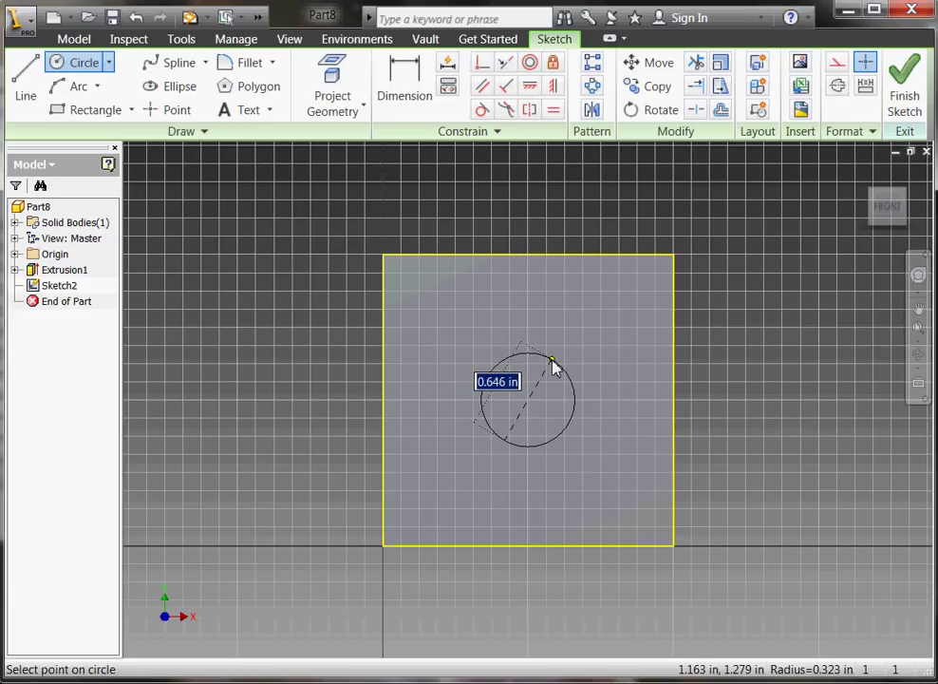
type("1")
key("Return")
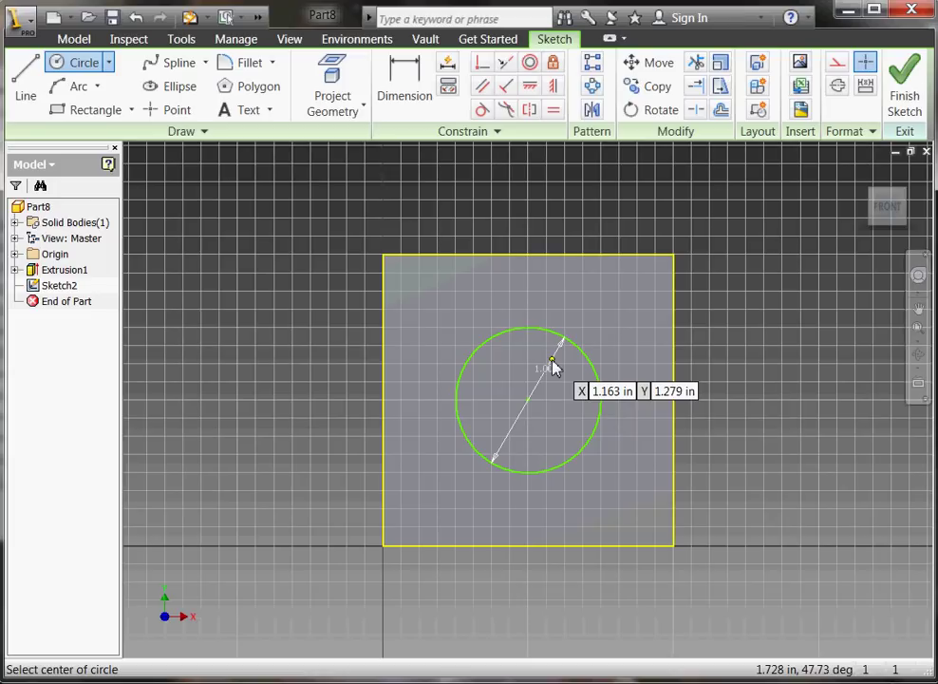
right_click(535, 308)
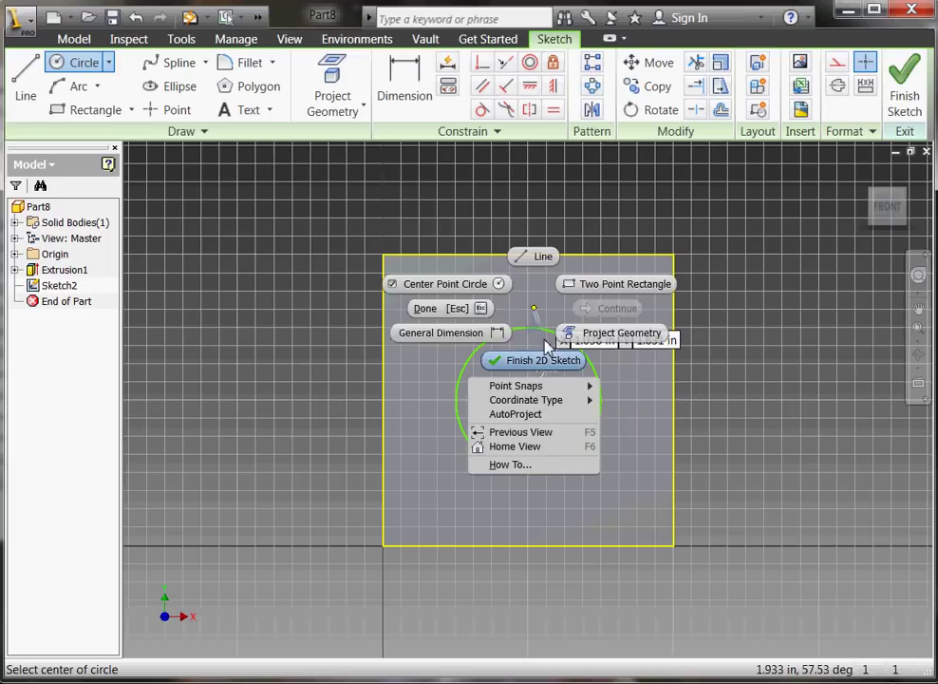
left_click(545, 361)
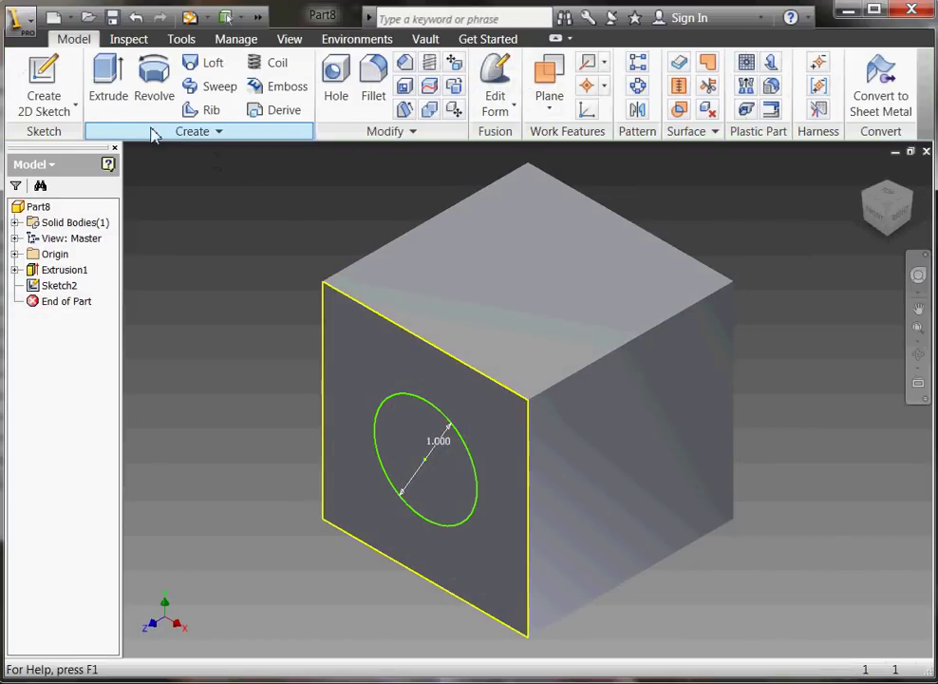
Extrude the circle 0.5 in outward from the front face as a joined boss.
left_click(119, 95)
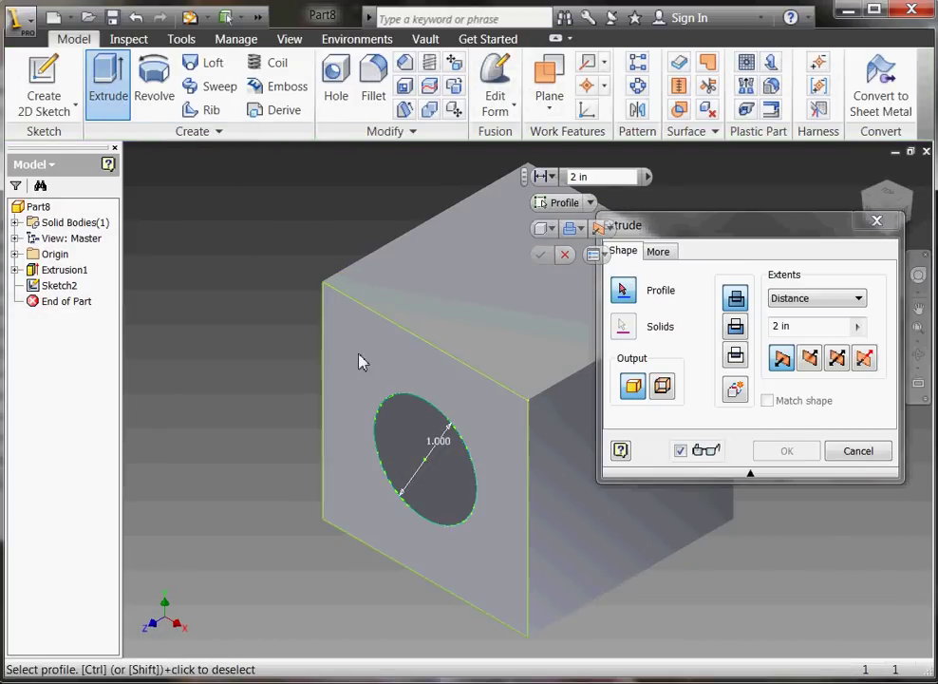
left_click(402, 420)
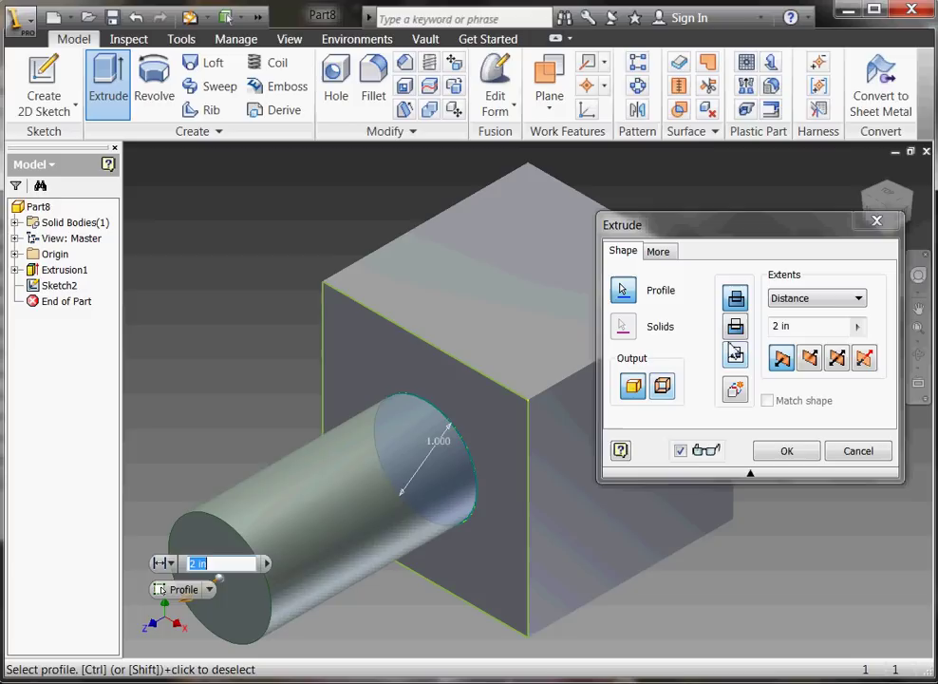
left_click(781, 326)
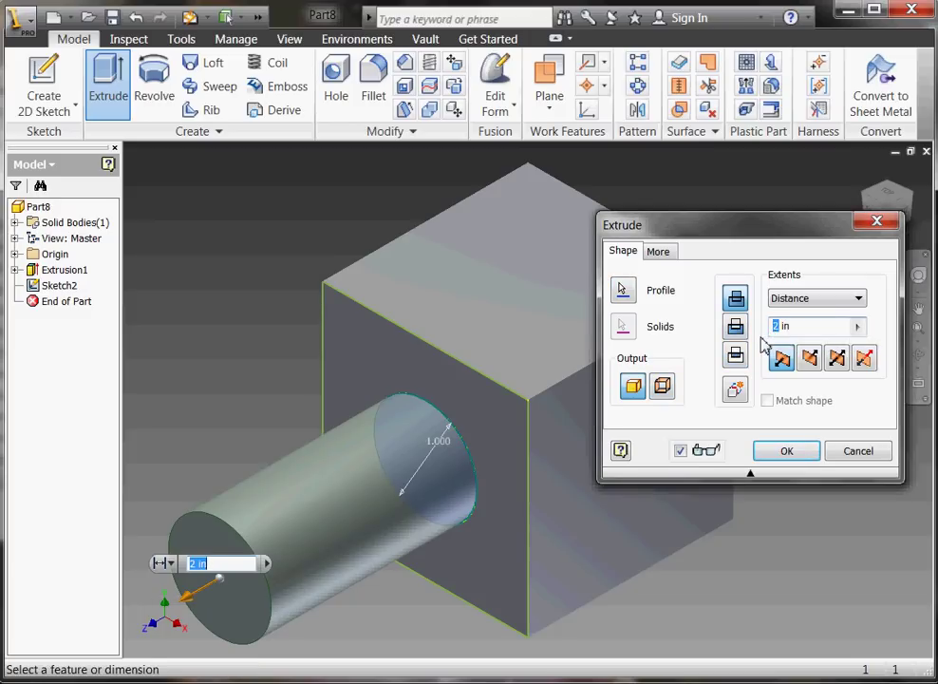
type(".5")
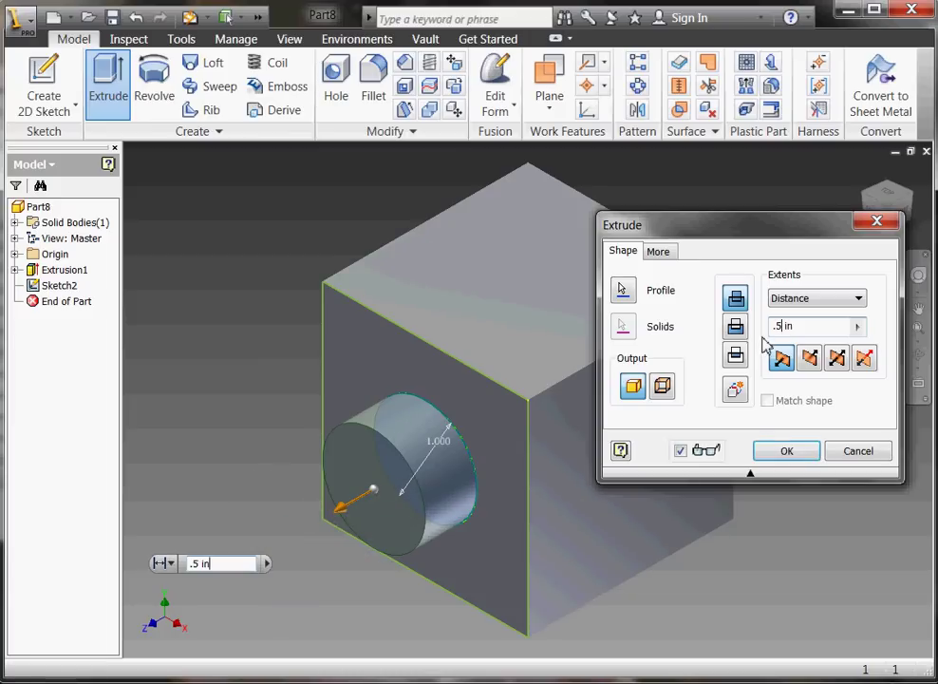
left_click(781, 450)
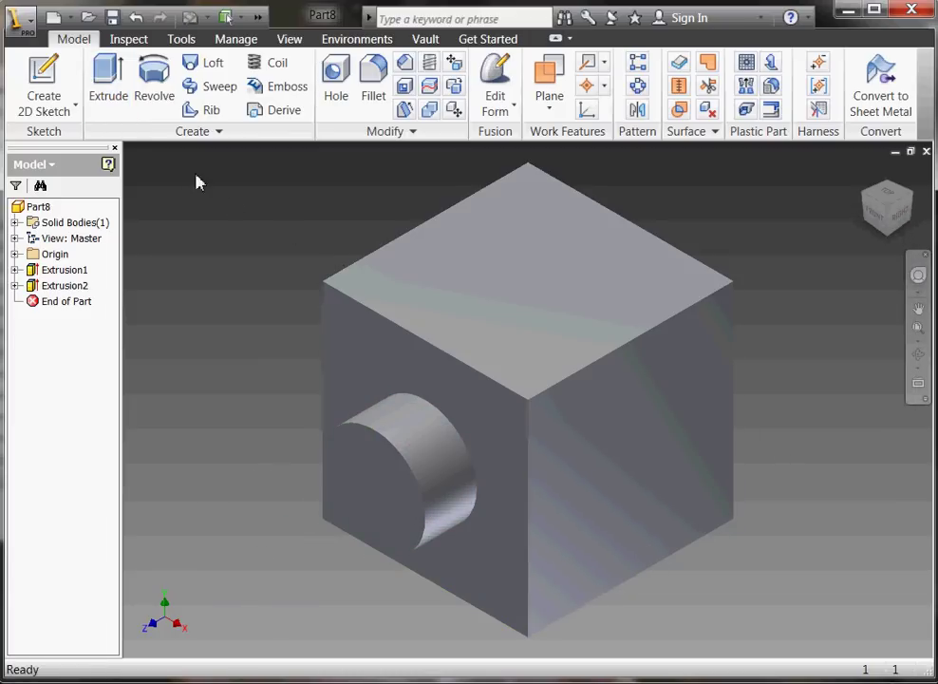
Start a sketch on the cube's right face and draw a 1 by 1 in square inside it.
left_click(48, 81)
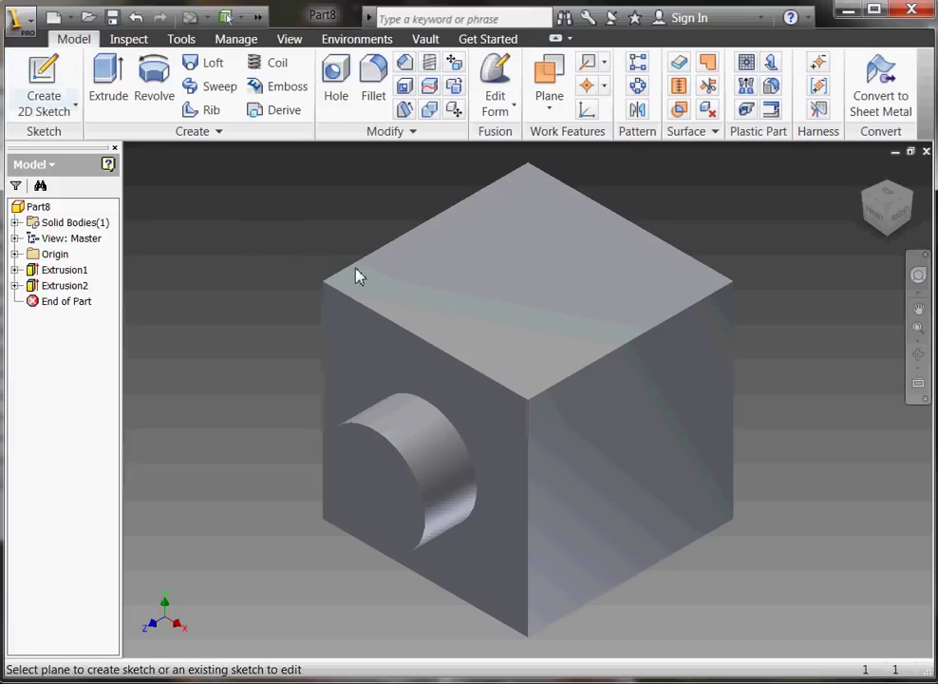
left_click(637, 450)
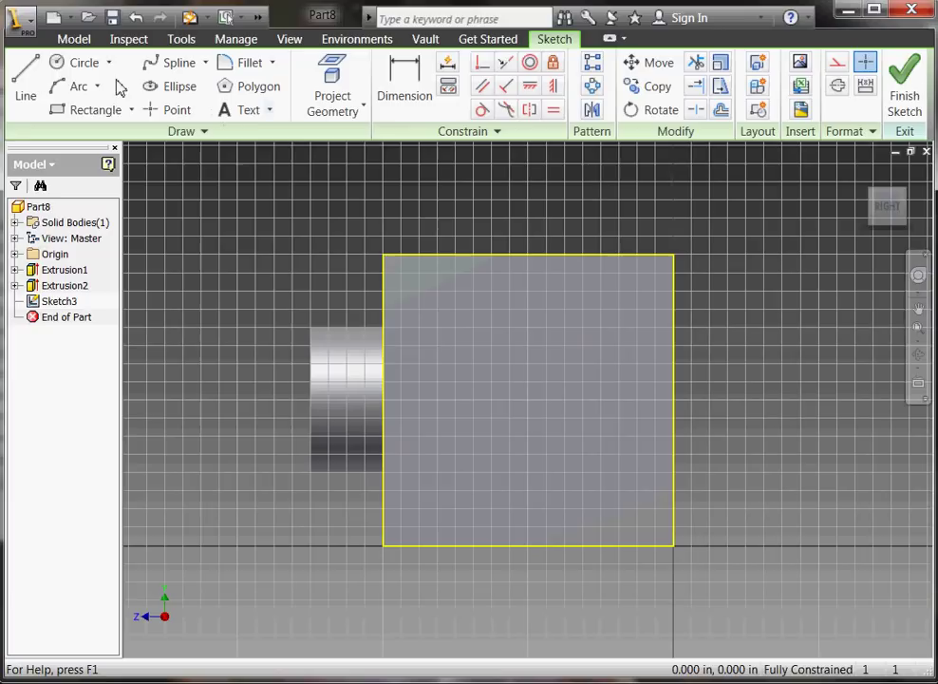
left_click(95, 110)
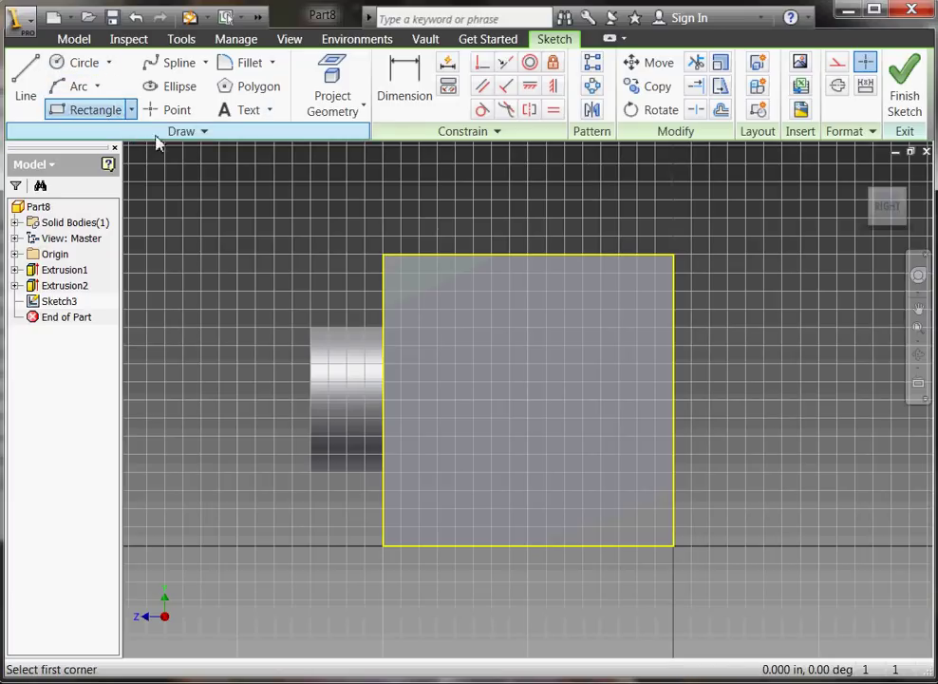
left_click(440, 316)
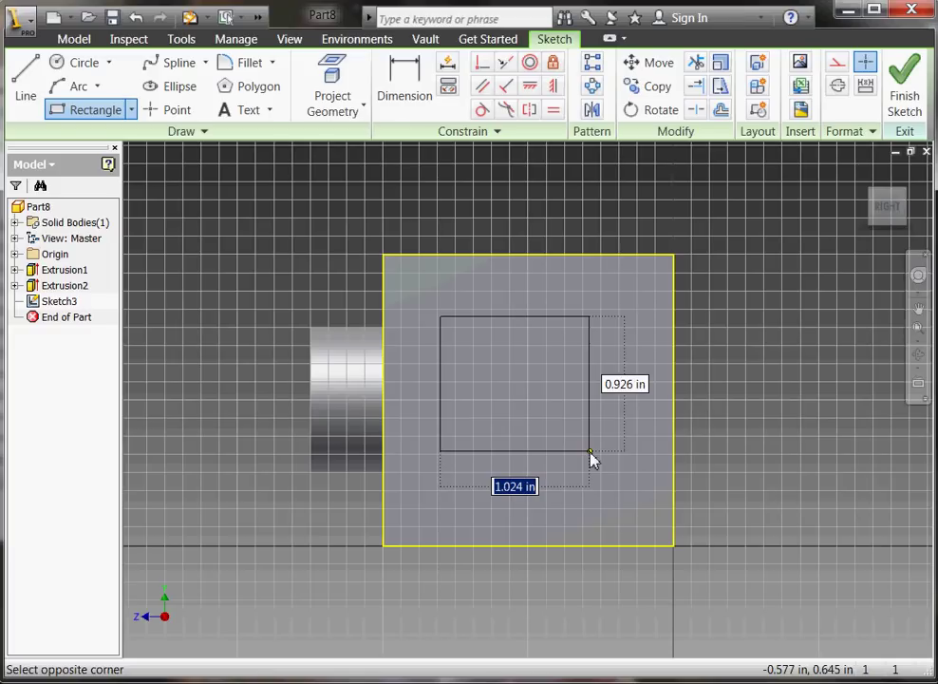
type("1")
key("Tab")
type("1")
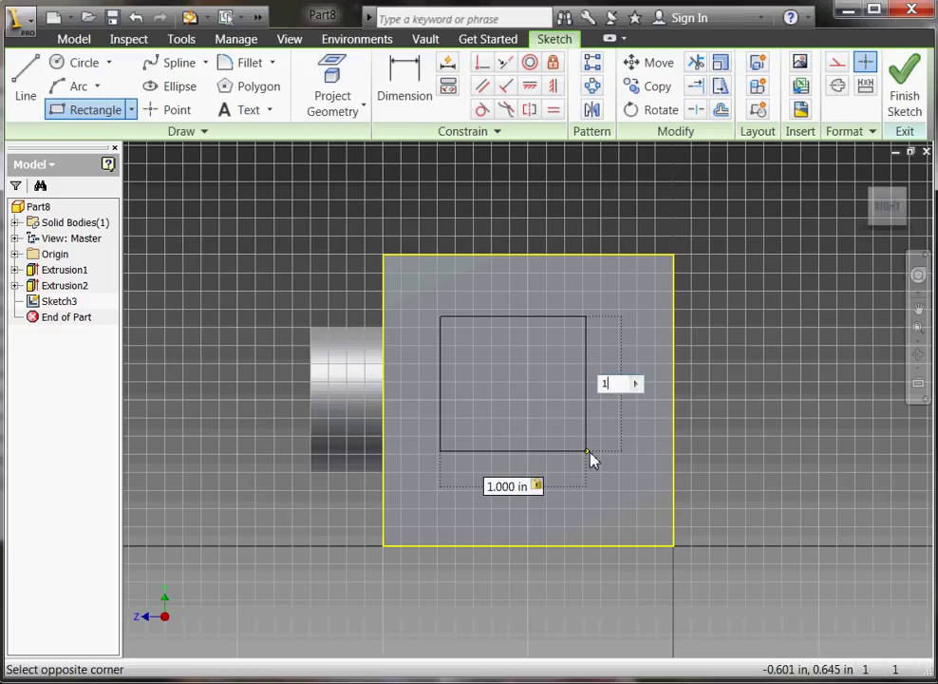
key("Return")
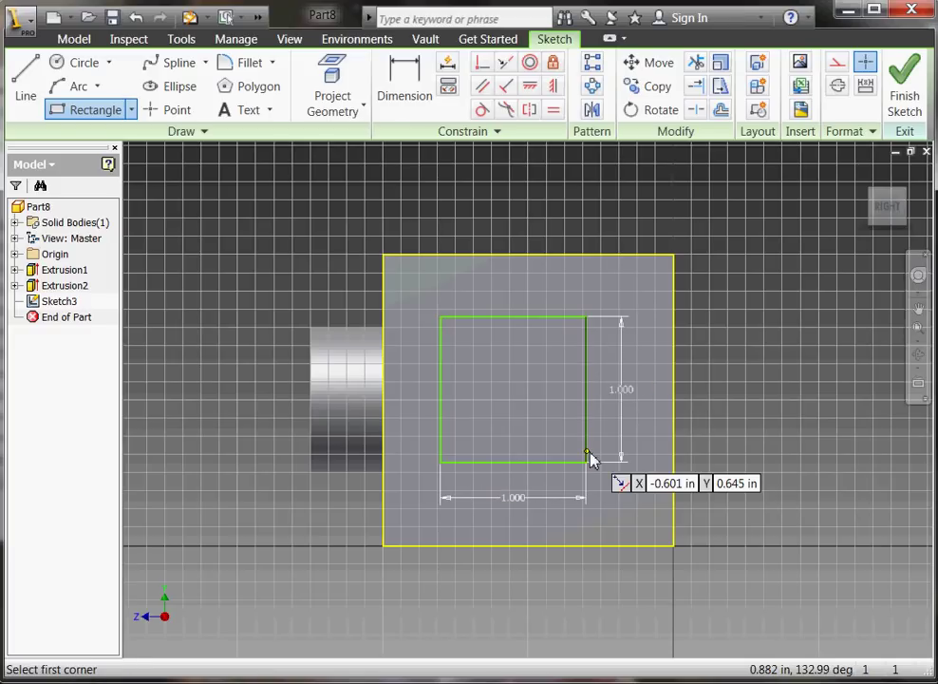
Dimension the square's top edge 0.5 in from the top edge of the cube's right face.
left_click(421, 95)
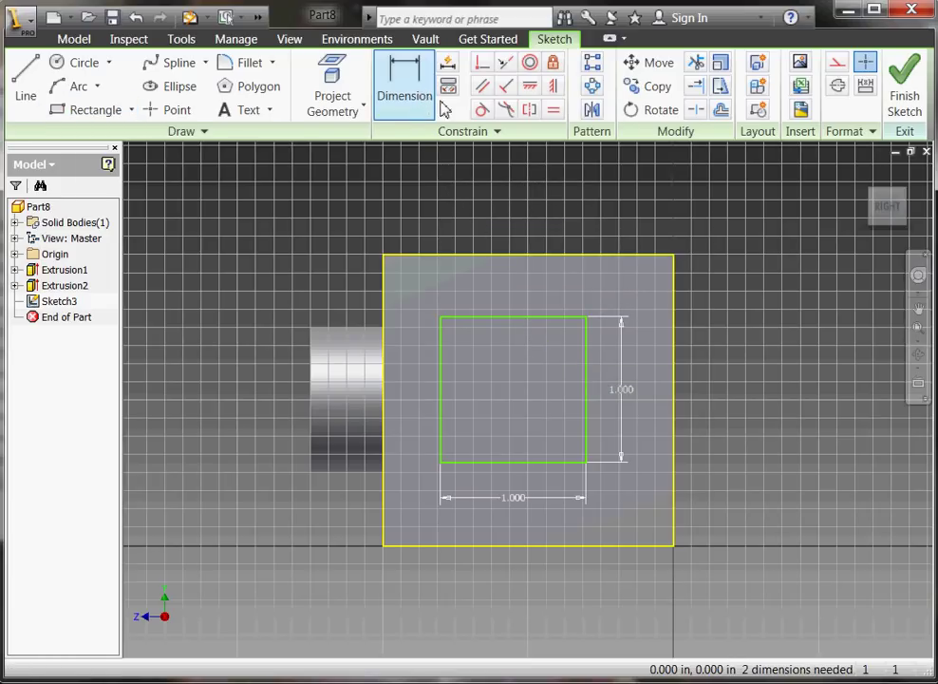
left_click(536, 316)
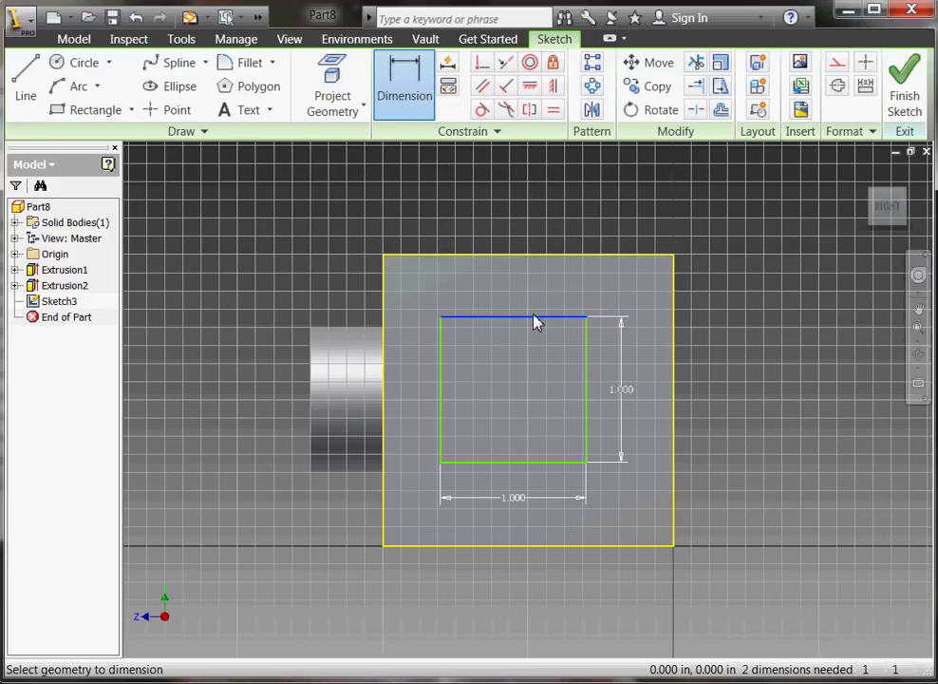
left_click(533, 255)
left_click(704, 290)
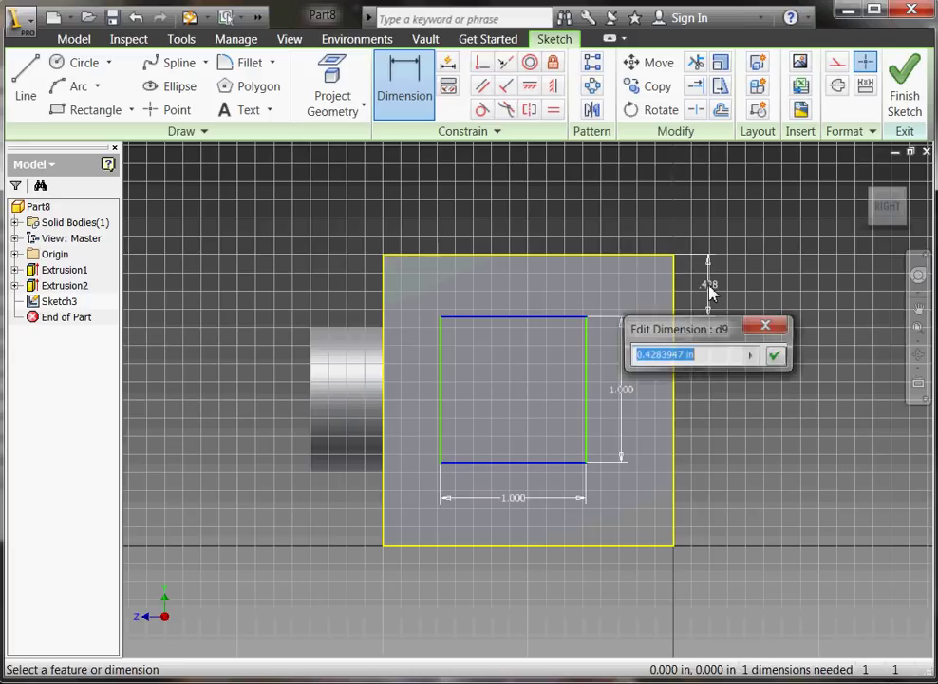
type(".5")
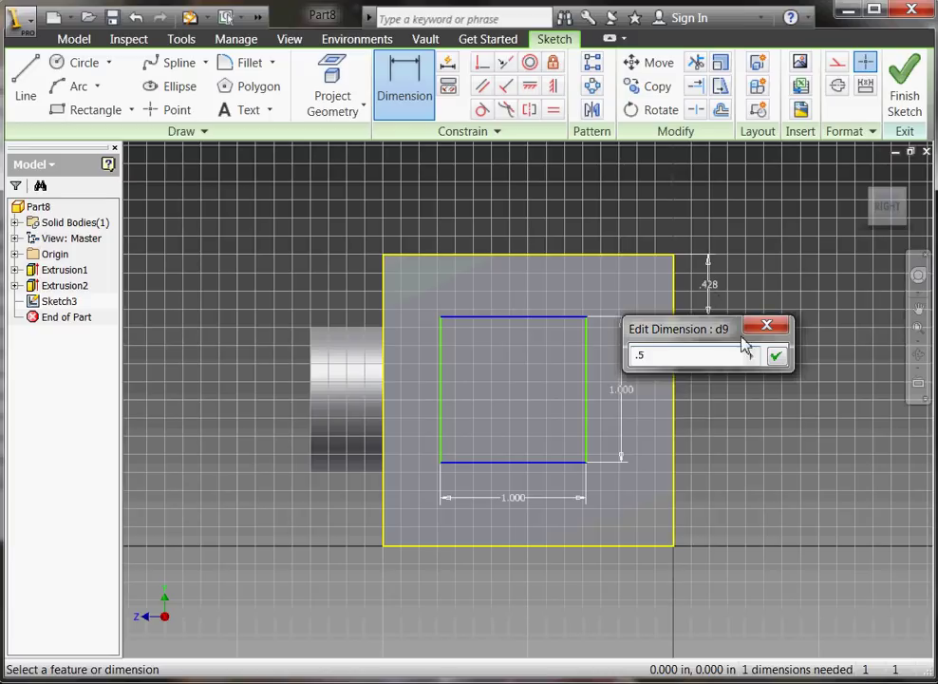
left_click(776, 357)
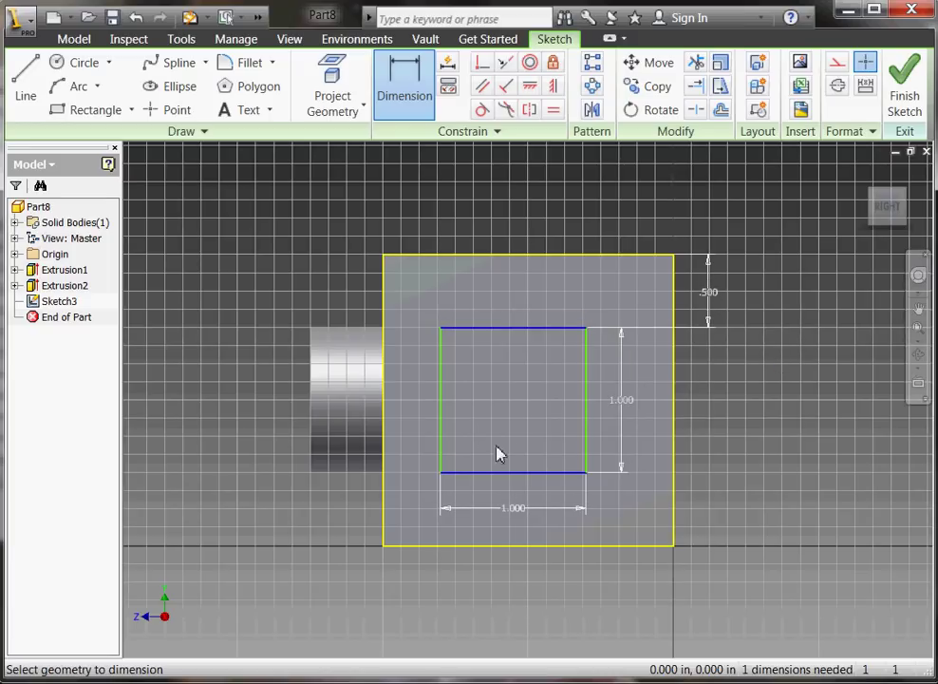
Dimension the square's rear vertical edge 0.5 in from the face's rear edge and finish the sketch.
left_click(585, 457)
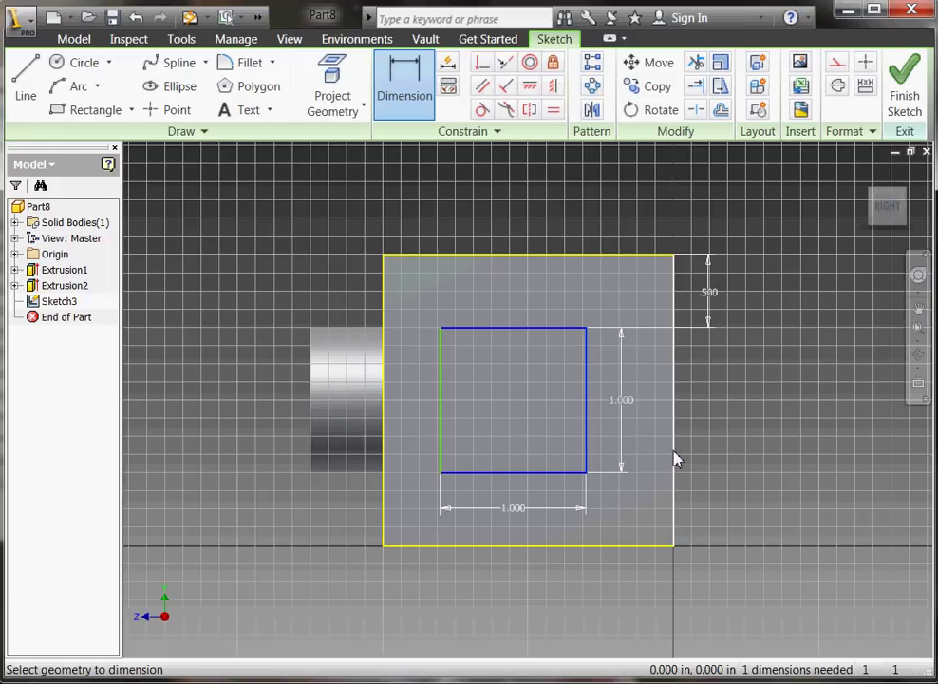
left_click(674, 457)
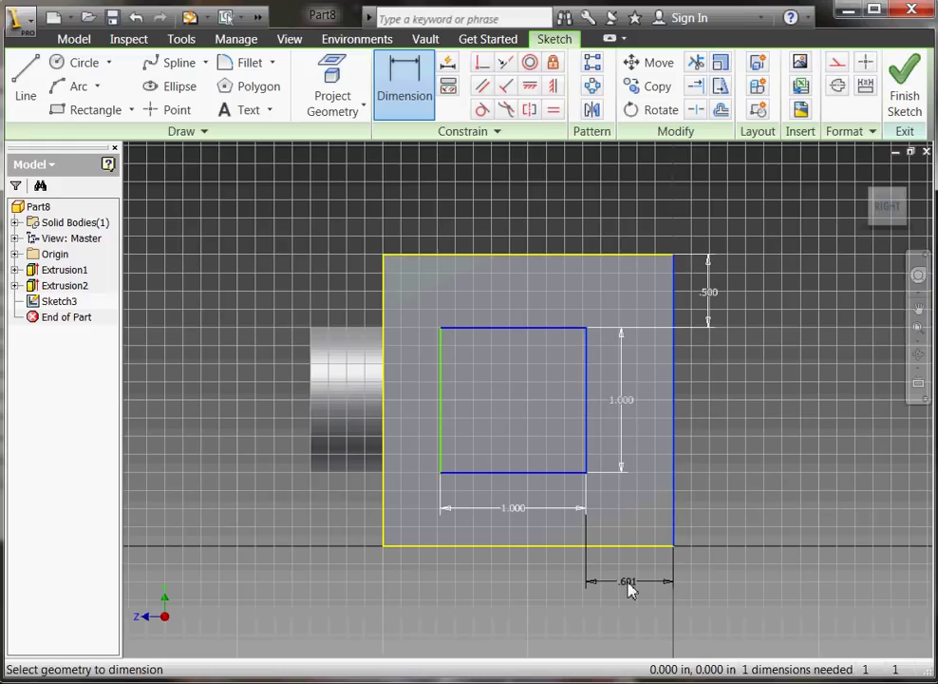
left_click(630, 588)
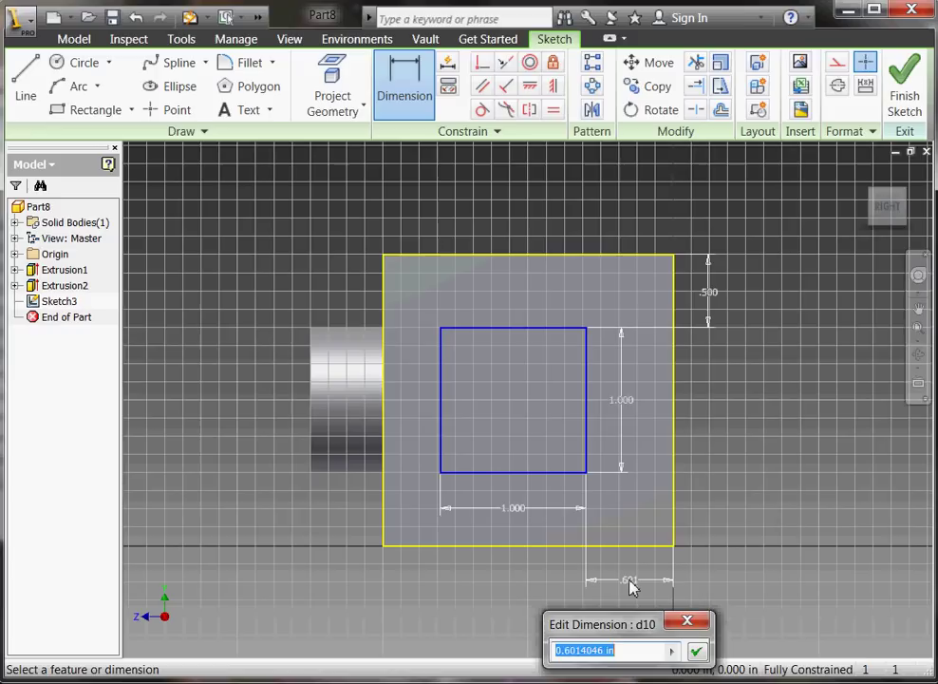
type(".5")
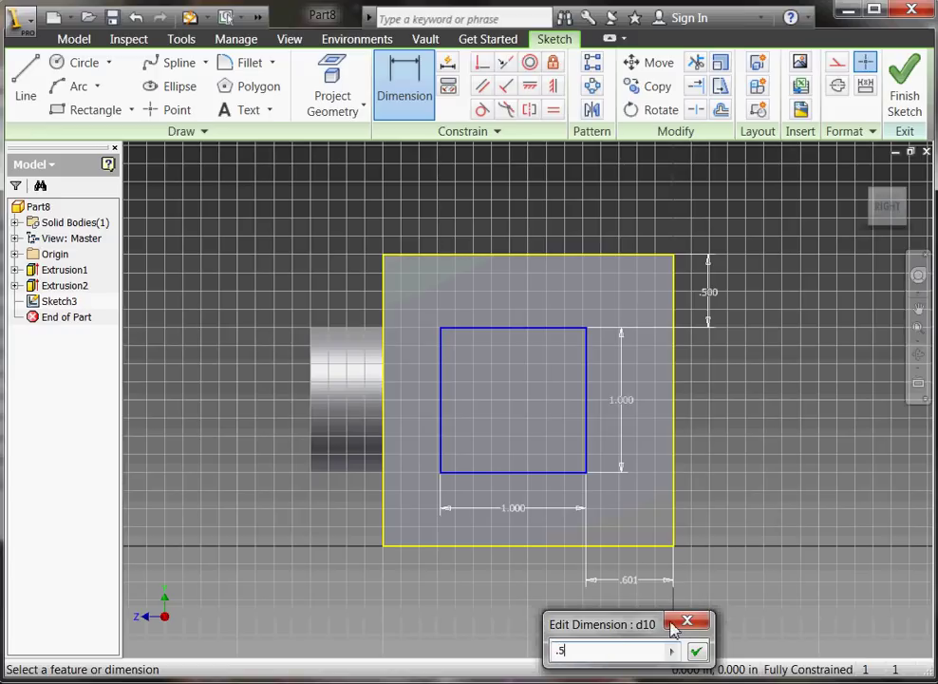
left_click(698, 650)
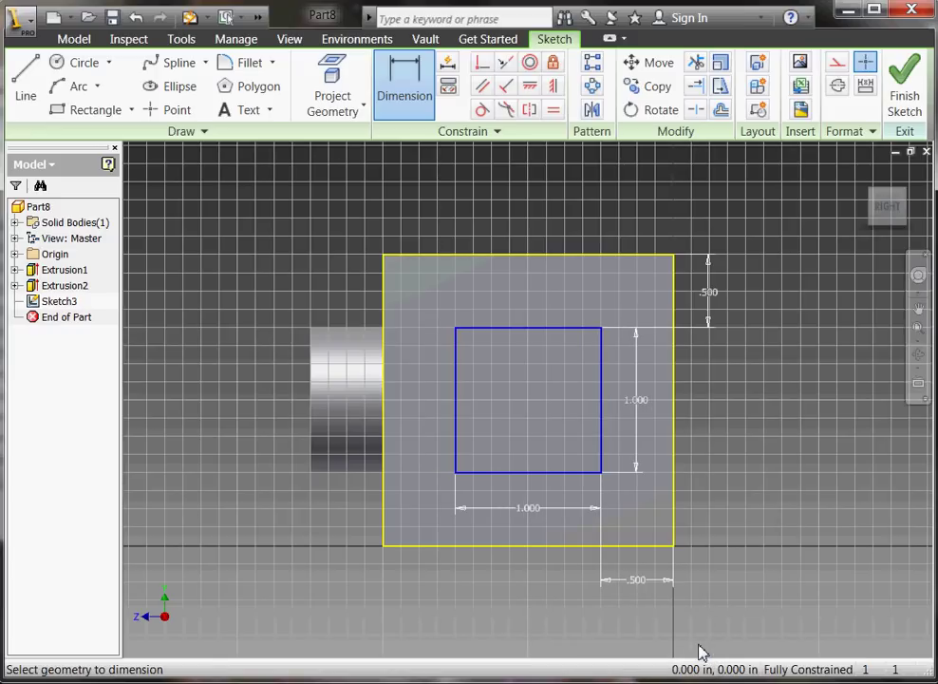
right_click(475, 240)
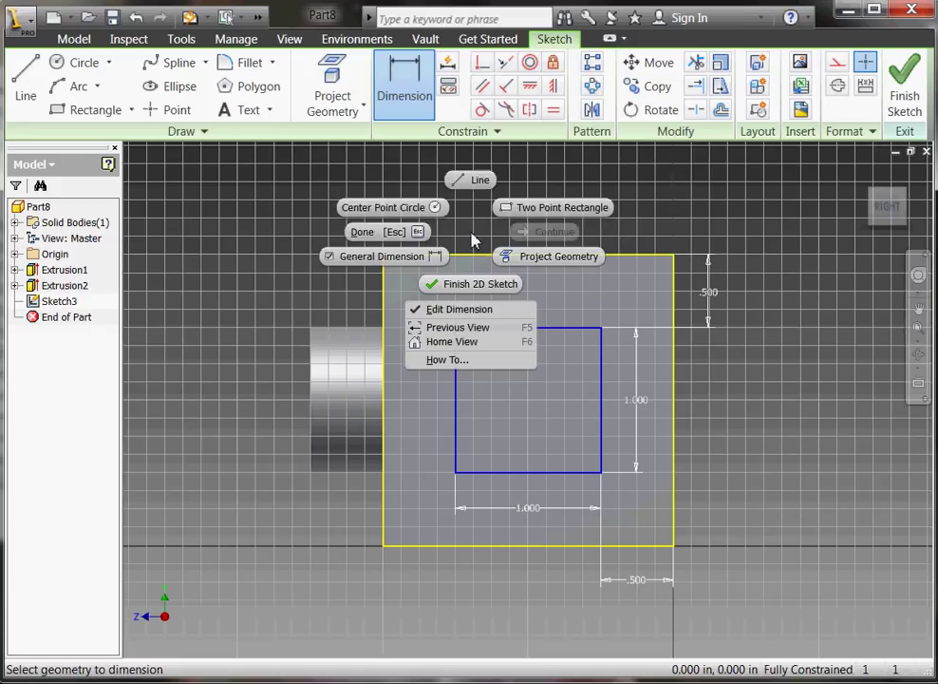
left_click(467, 285)
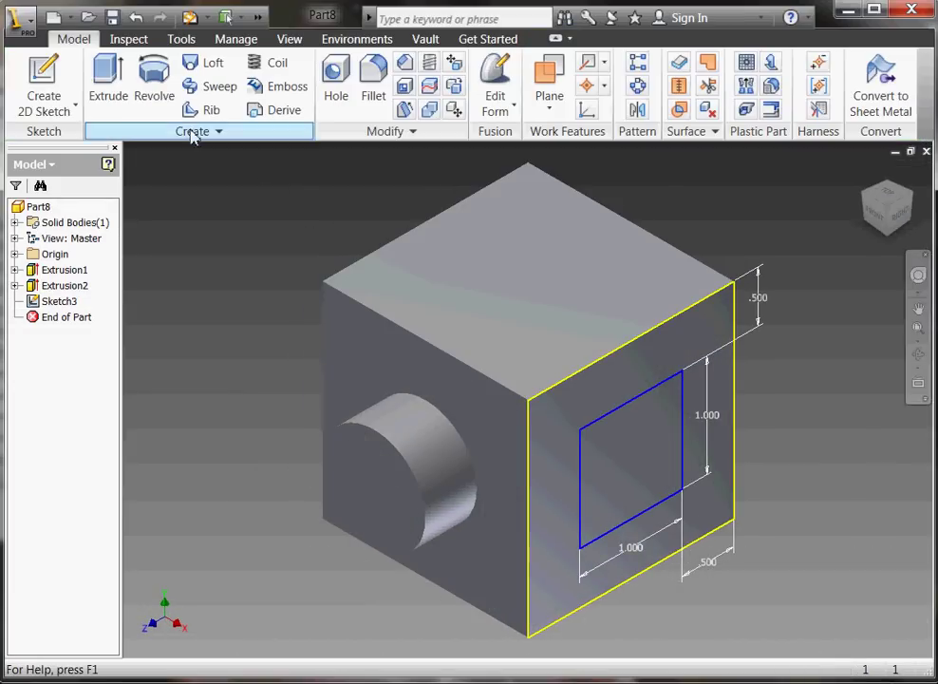
Extrude the square 0.5 in outward from the cube's right face as a joined block.
left_click(120, 84)
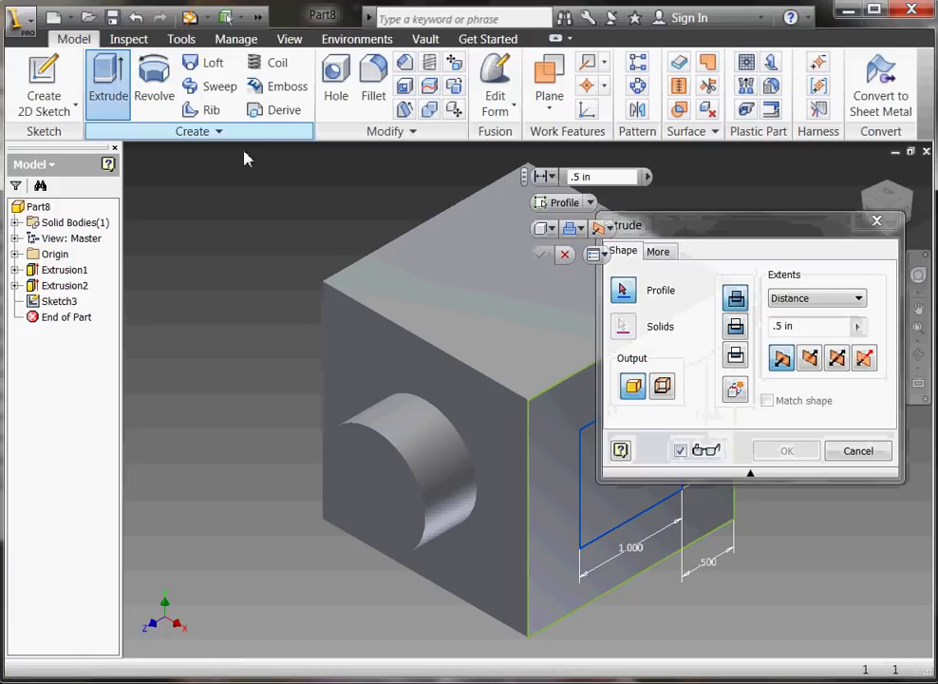
left_click_drag(686, 235, 270, 212)
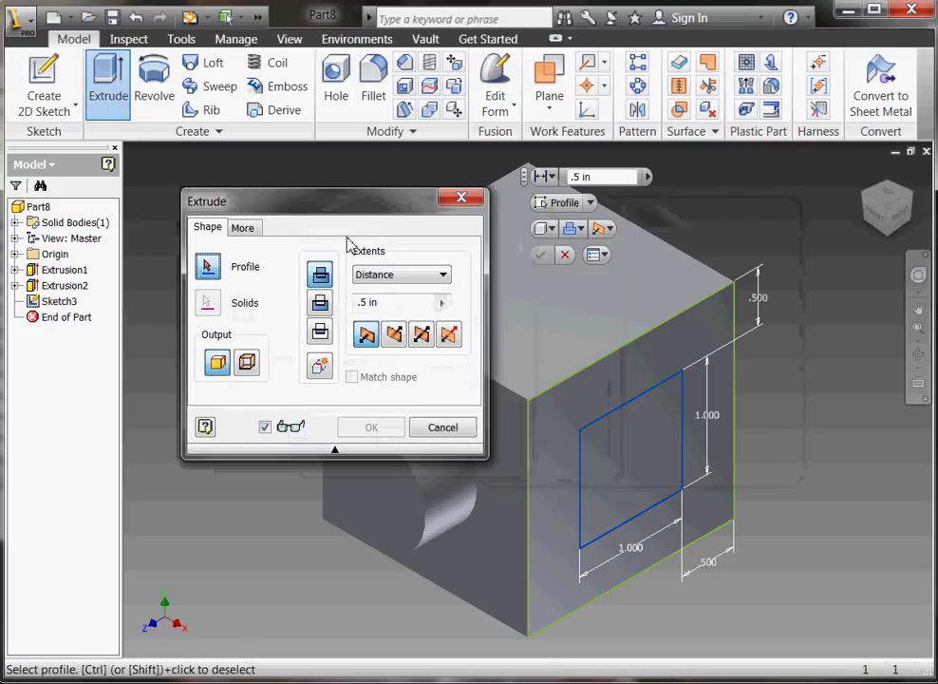
left_click(607, 456)
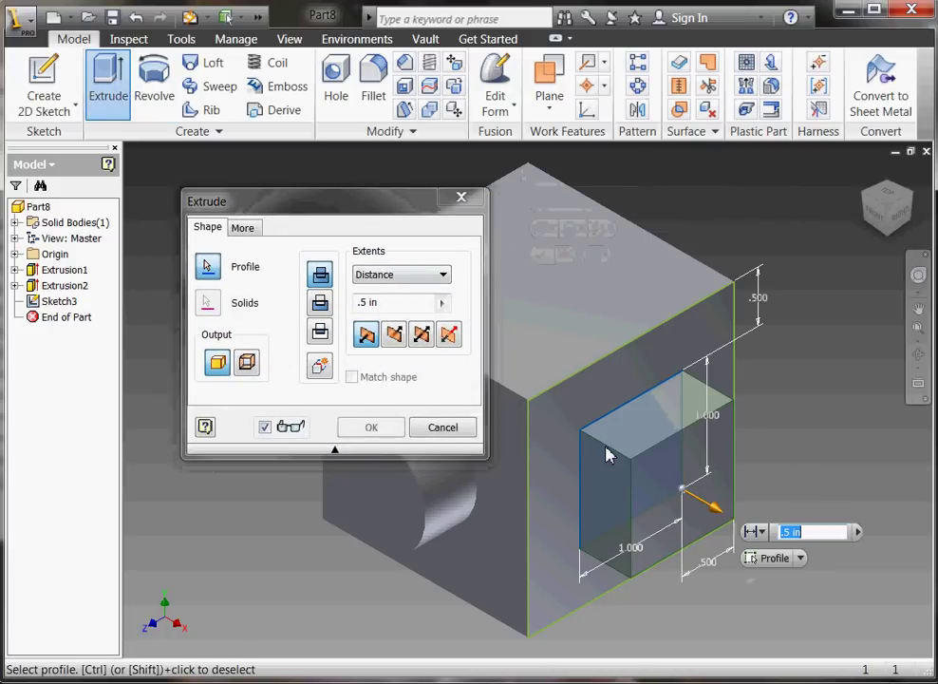
left_click(376, 306)
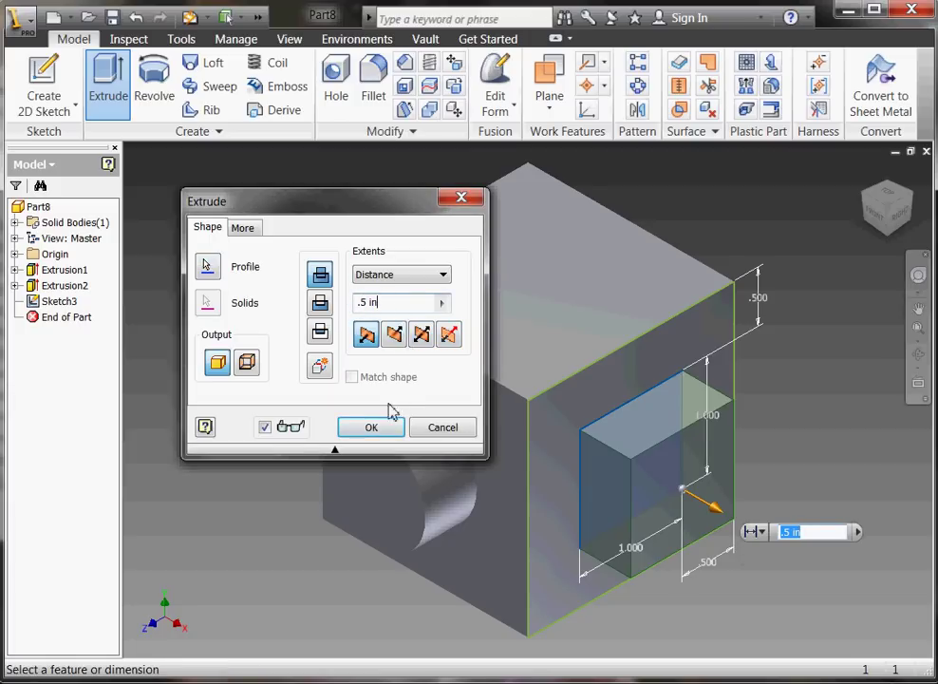
left_click(371, 427)
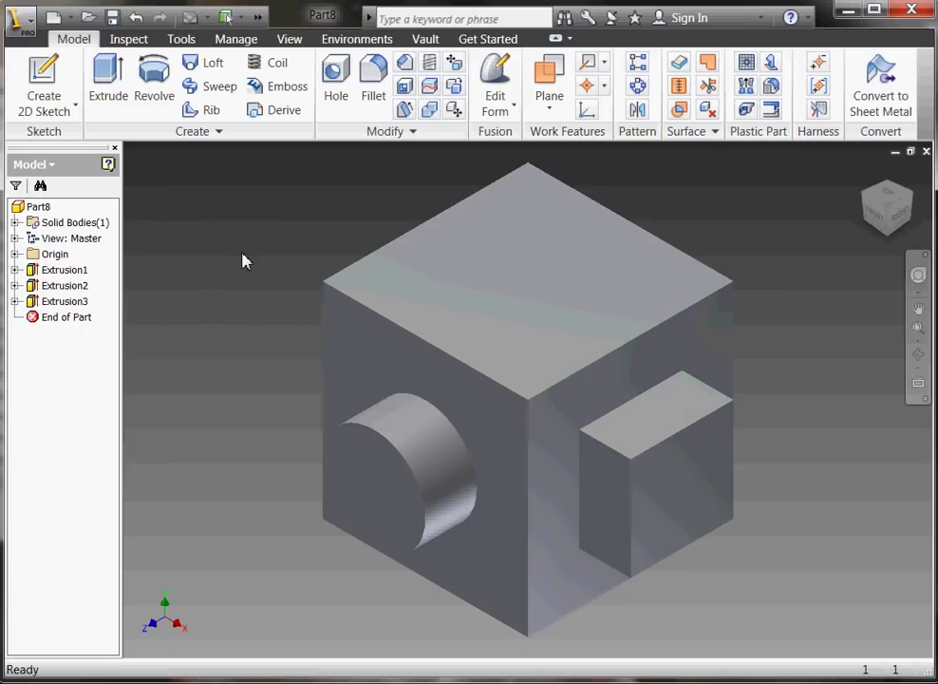
Sketch a point at the centre of the cube's top face and finish the sketch.
left_click(64, 86)
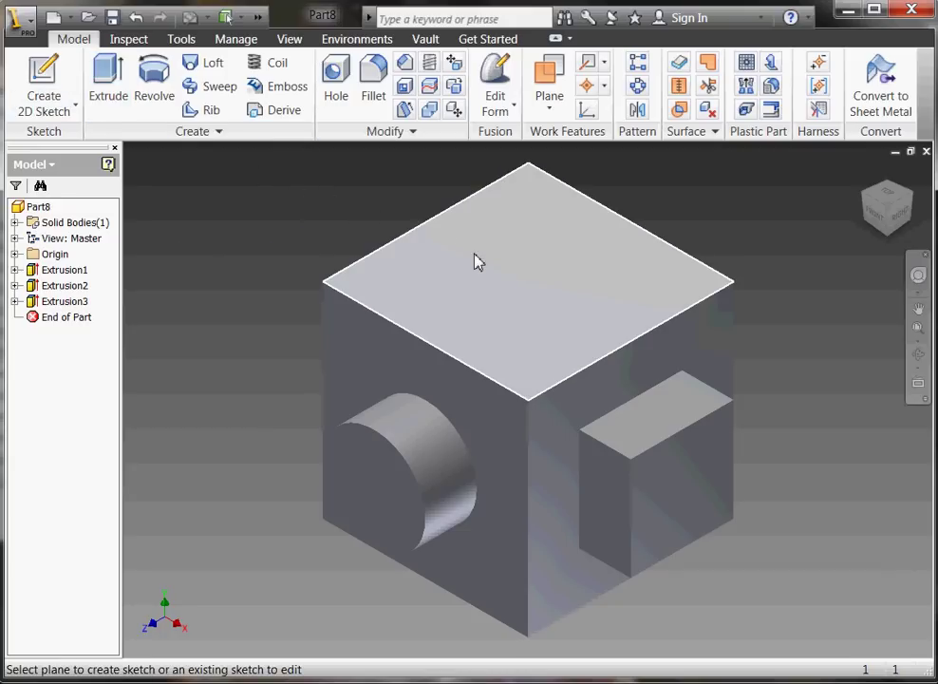
left_click(478, 262)
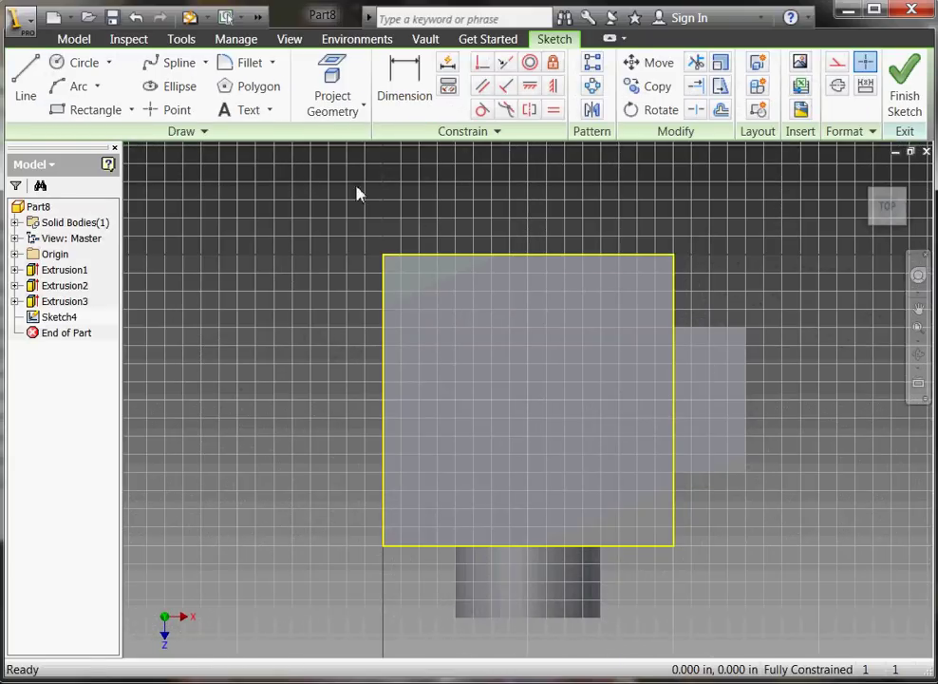
left_click(187, 111)
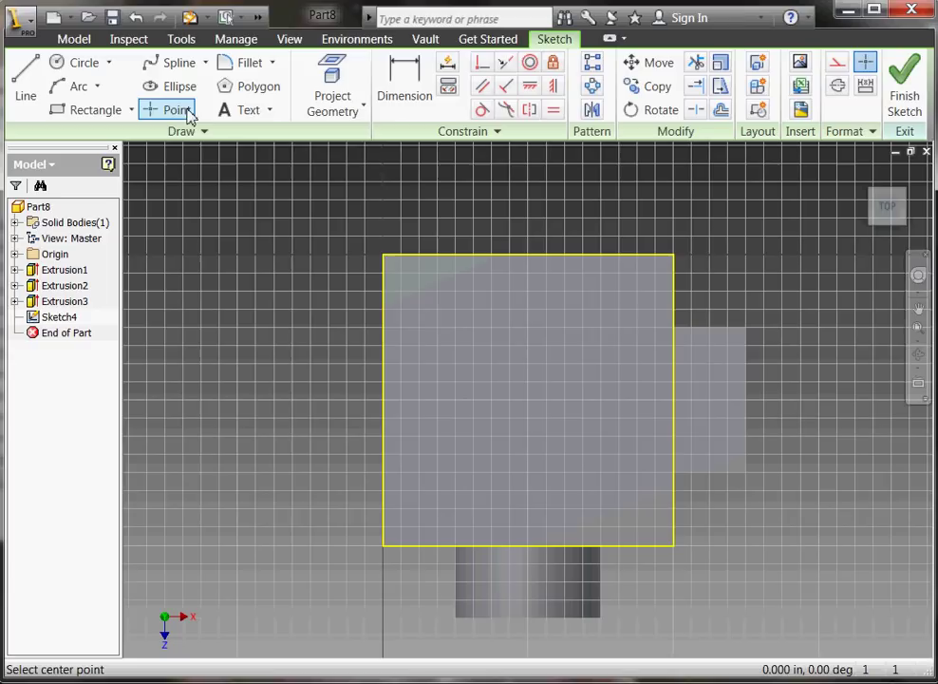
left_click(529, 401)
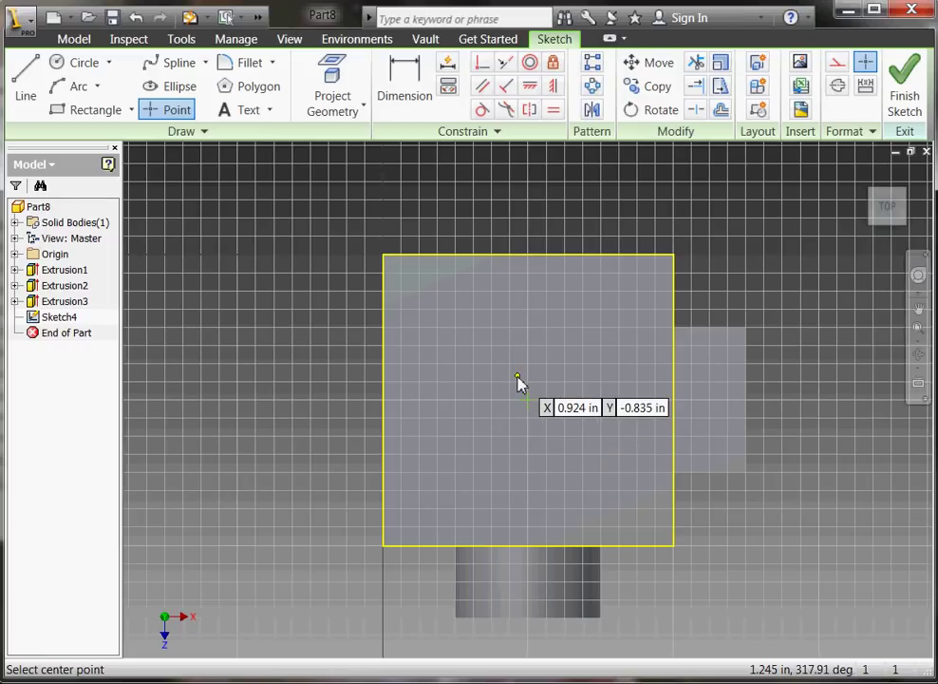
right_click(317, 251)
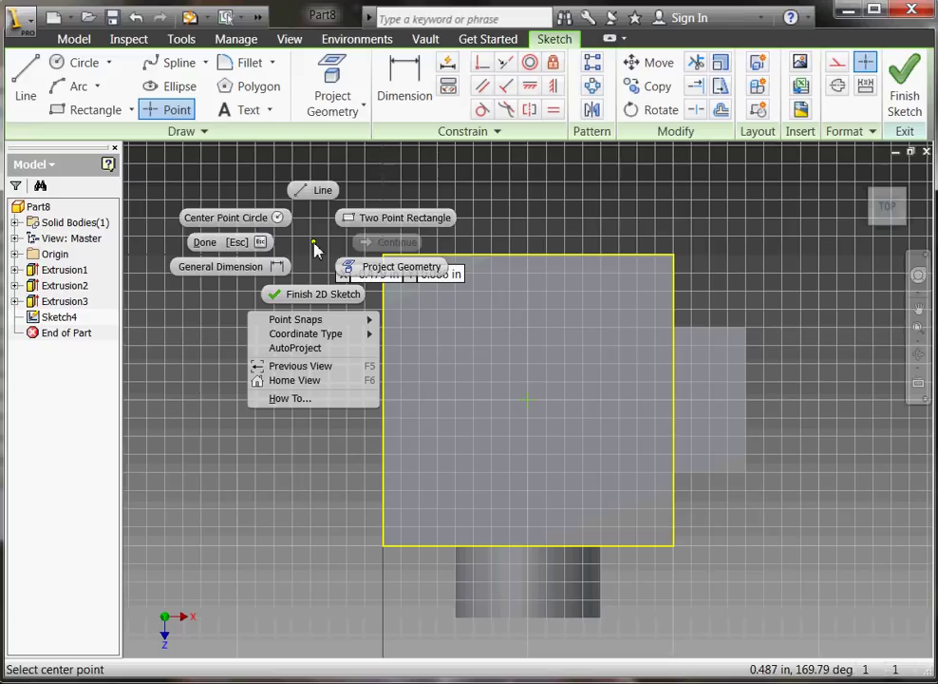
left_click(317, 298)
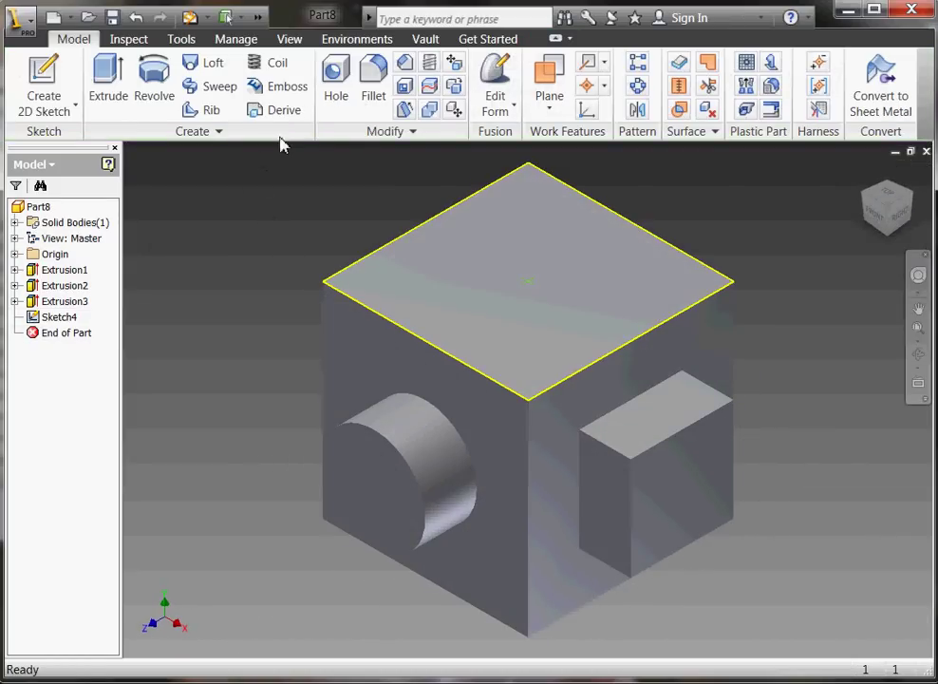
Cut a plain 1 in diameter hole through all at the sketched point on the top face.
left_click(330, 80)
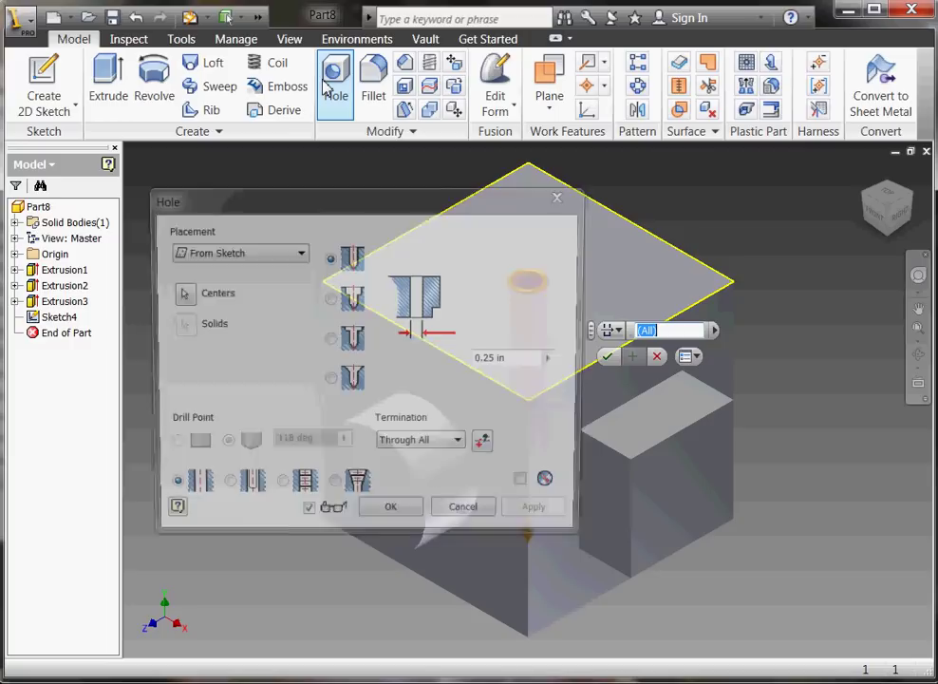
left_click_drag(419, 207, 305, 185)
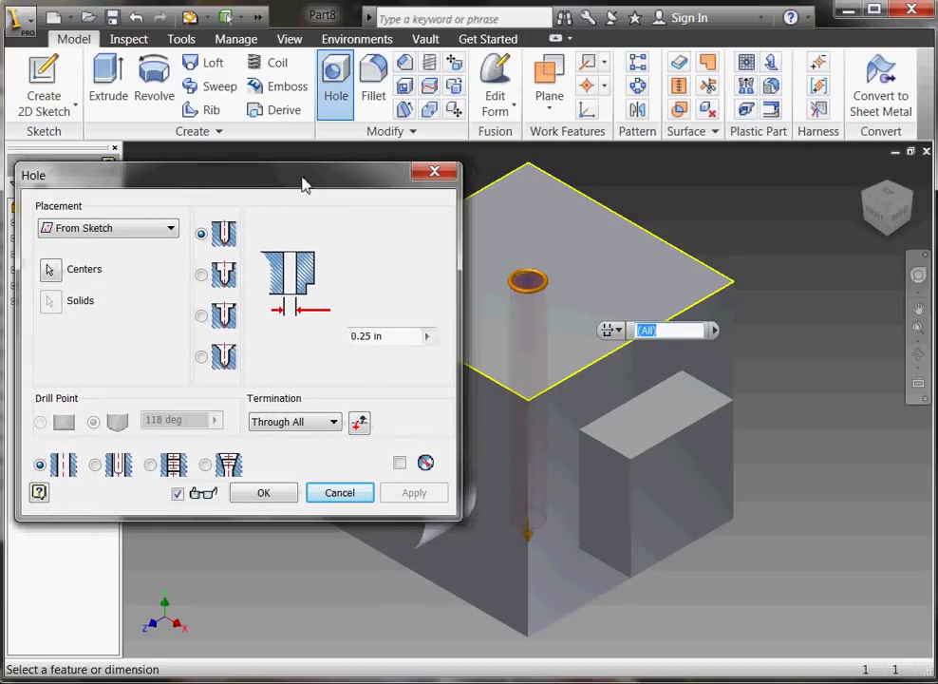
left_click(372, 339)
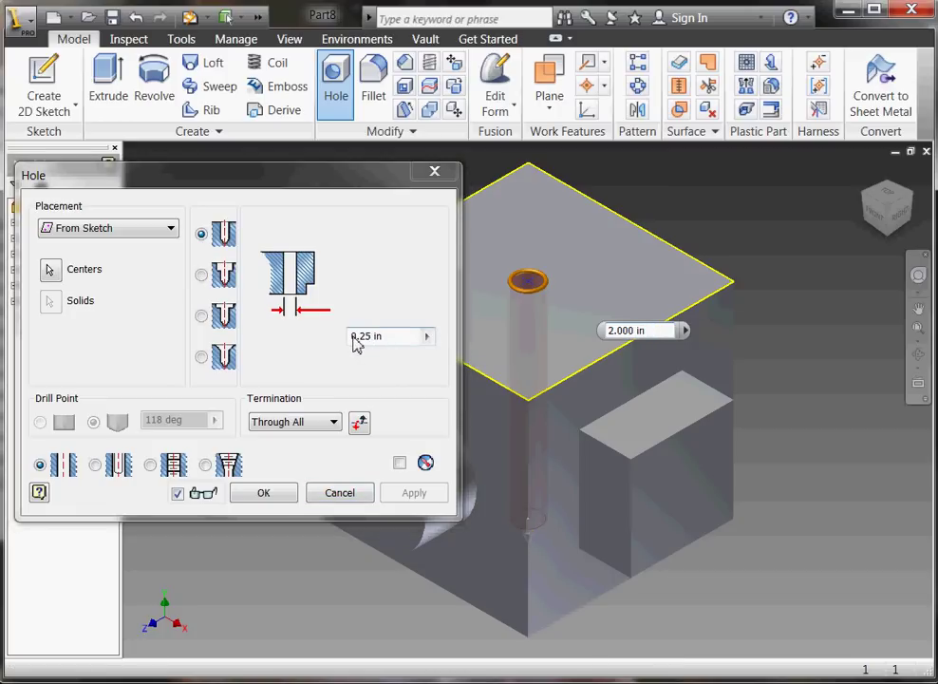
double_click(366, 338)
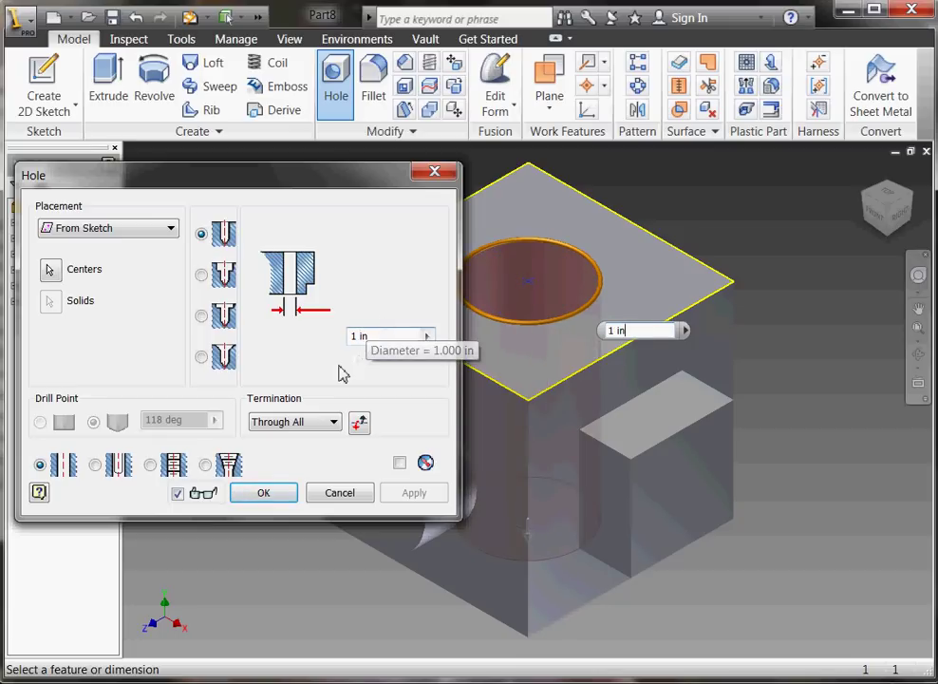
left_click_drag(377, 187, 320, 193)
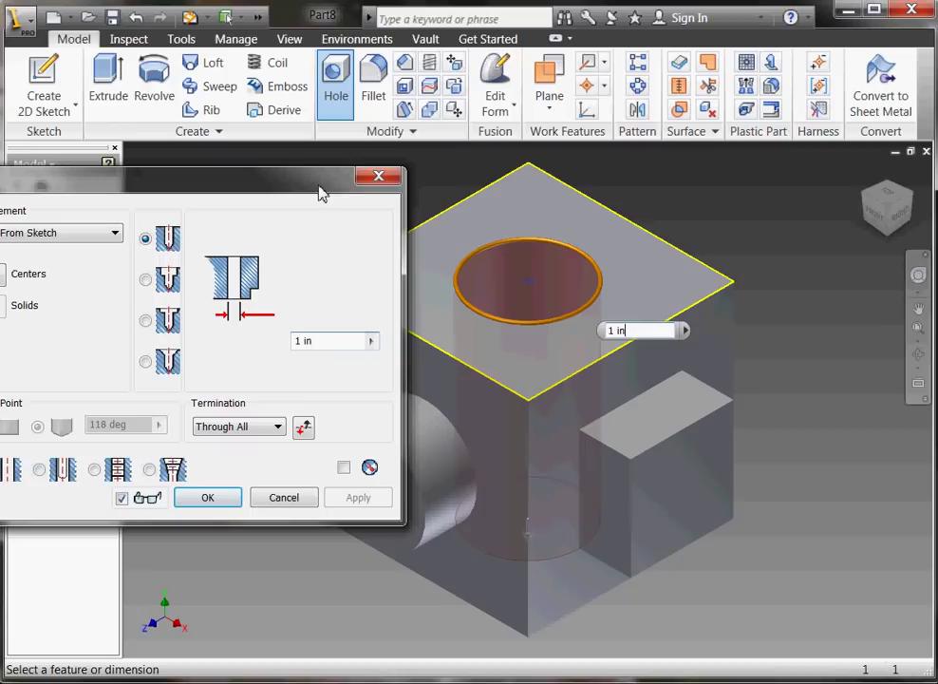
left_click(207, 499)
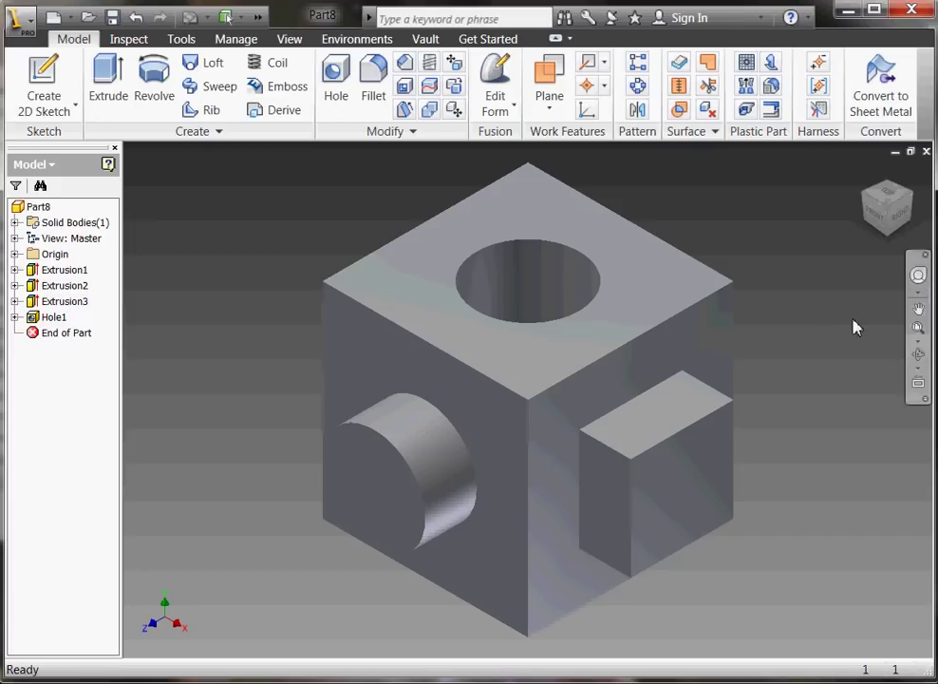
Apply the Black (Casting) appearance to the part and inspect it from several sides.
left_click(918, 358)
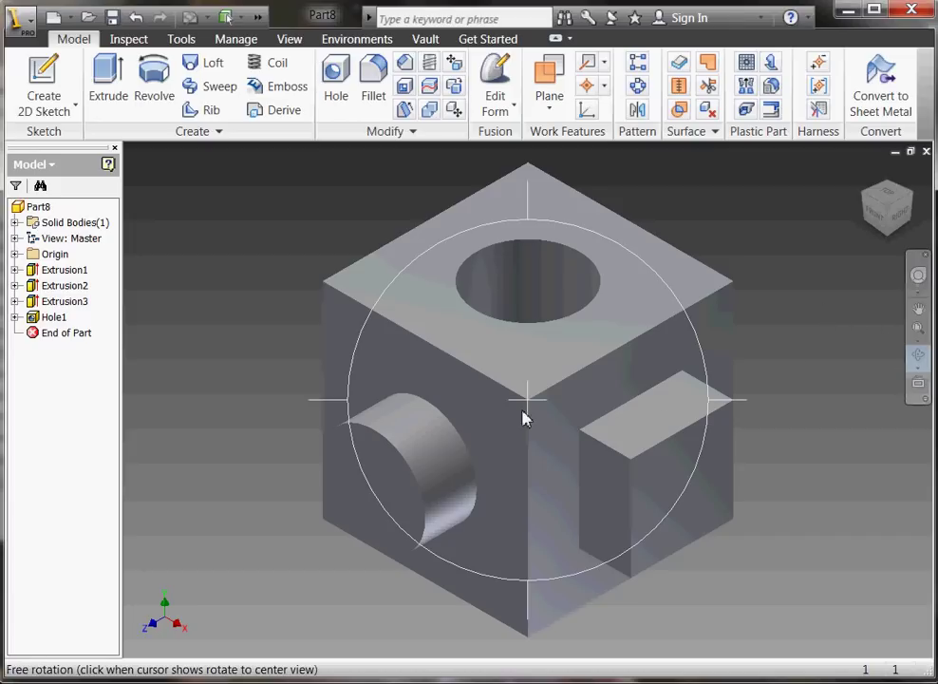
left_click_drag(523, 418, 471, 399)
key("Escape")
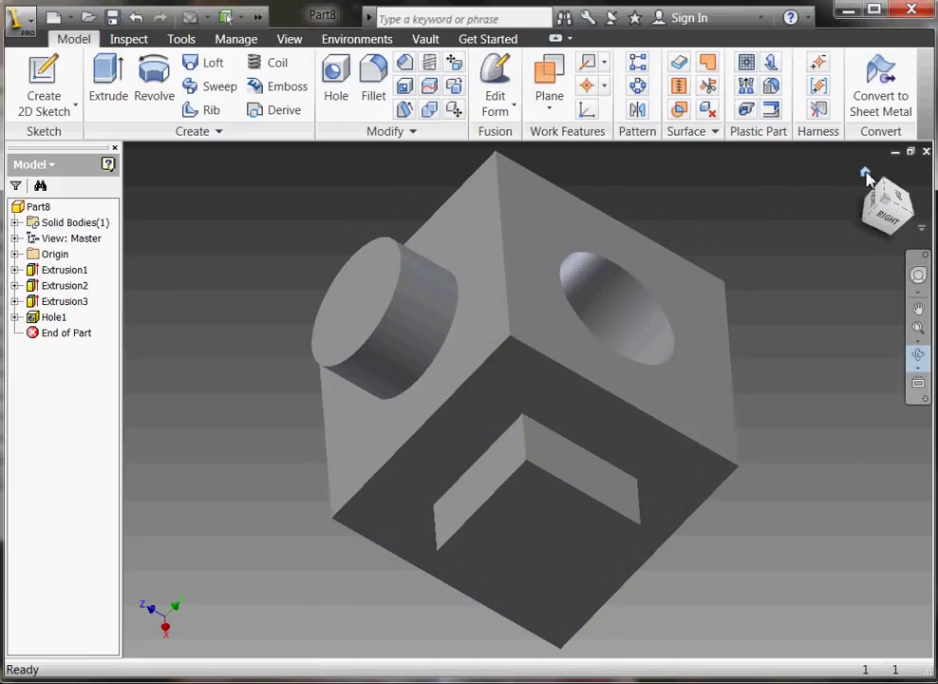
left_click(865, 175)
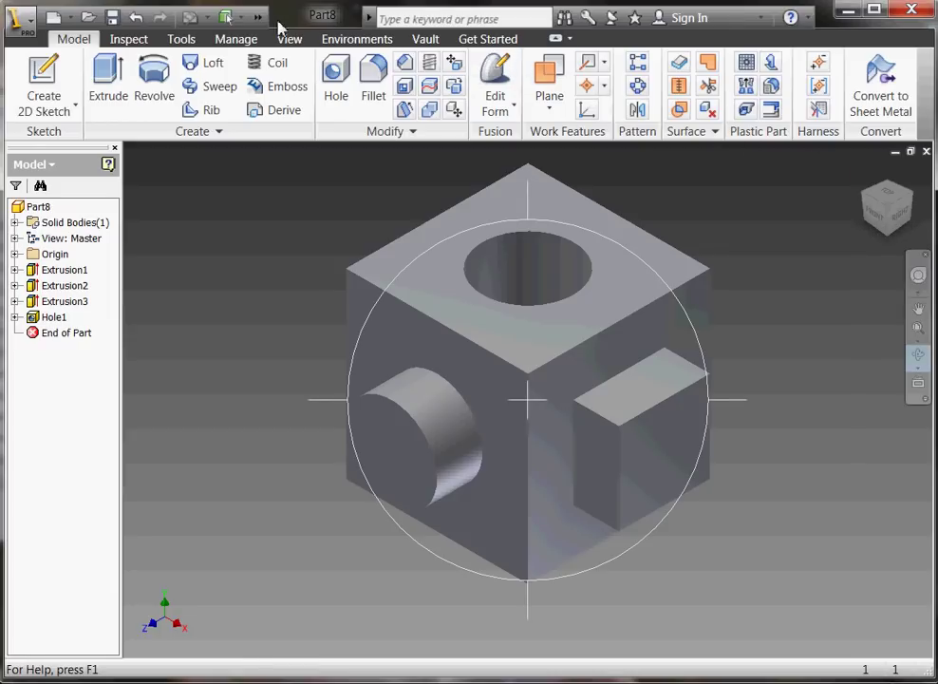
left_click(258, 18)
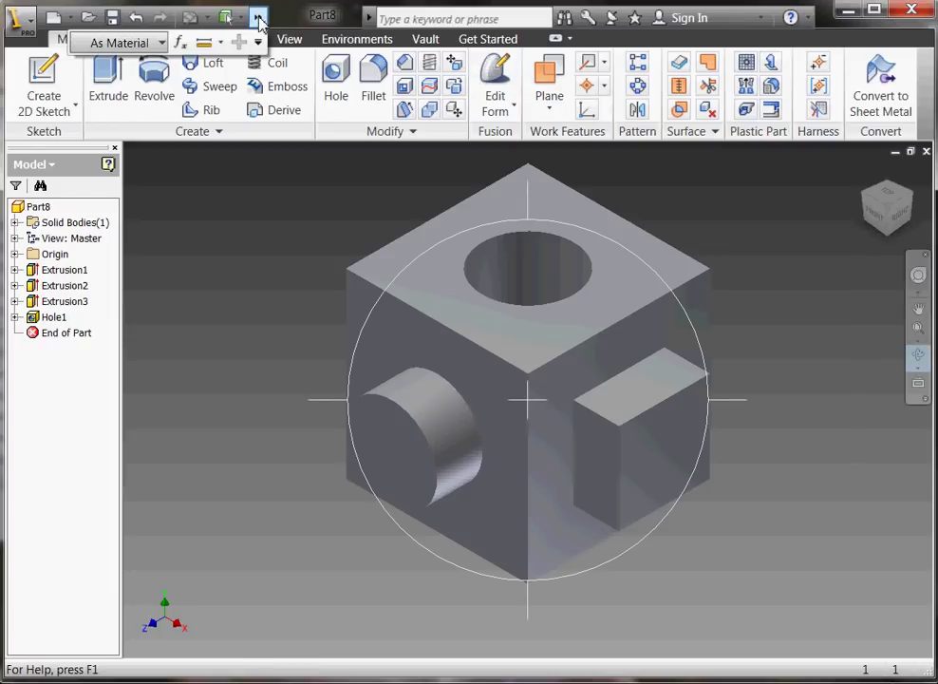
left_click(164, 44)
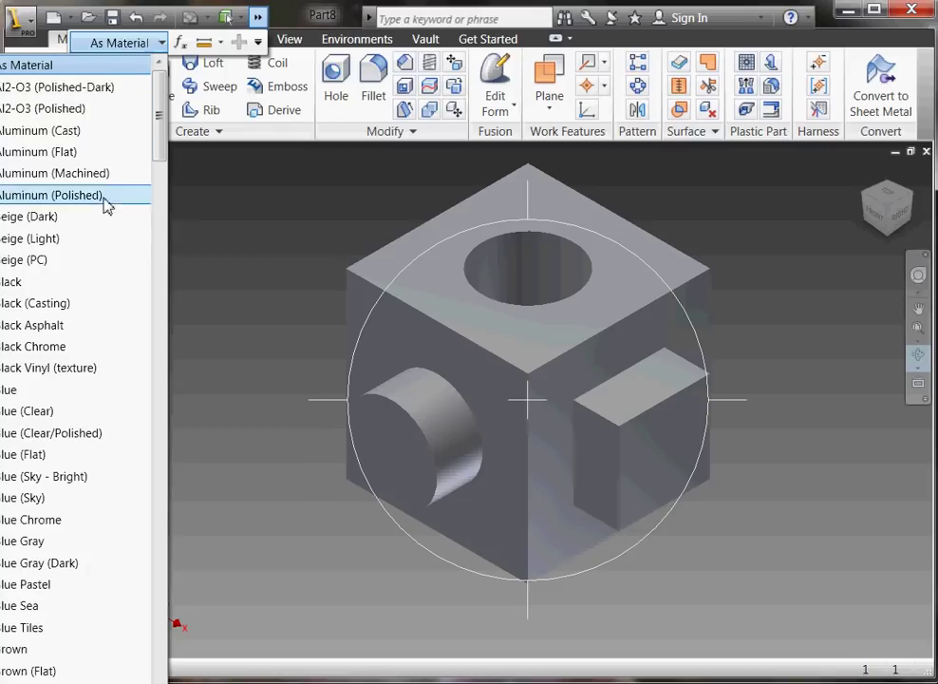
left_click(84, 304)
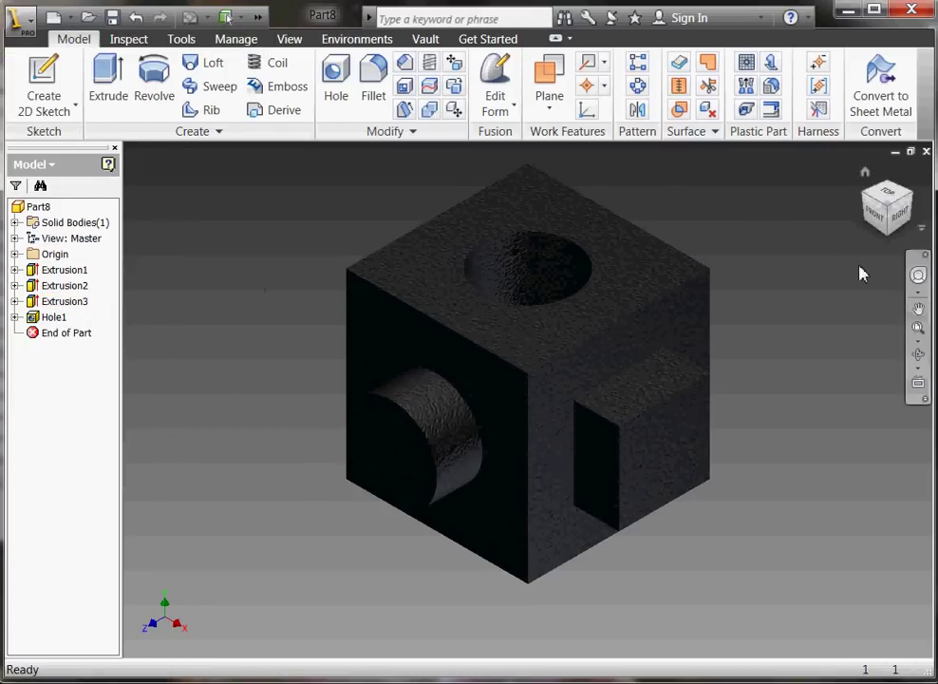
left_click(918, 353)
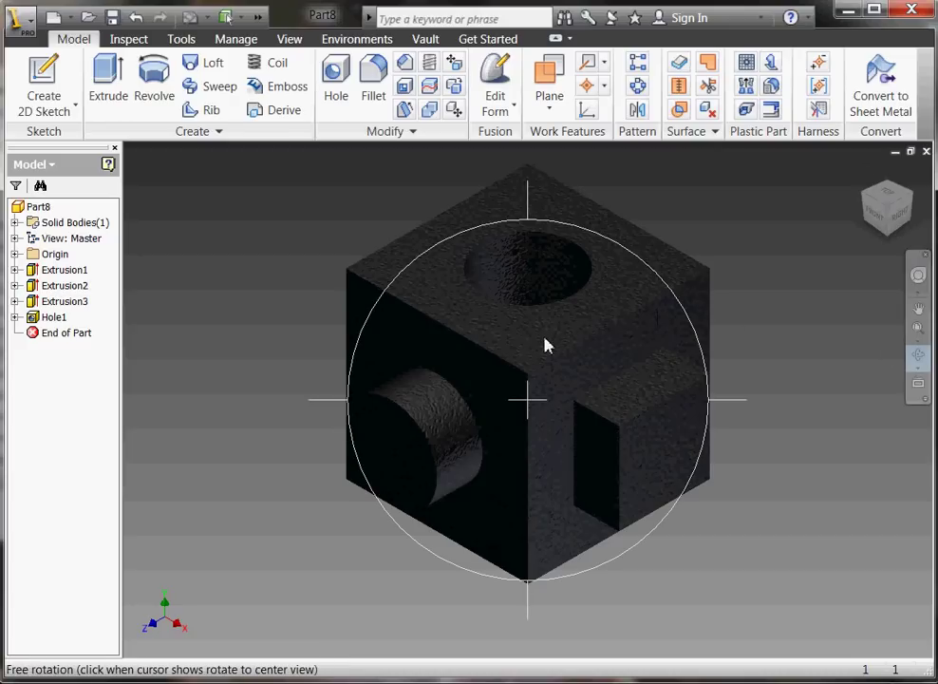
left_click_drag(546, 344, 408, 237)
key("Escape")
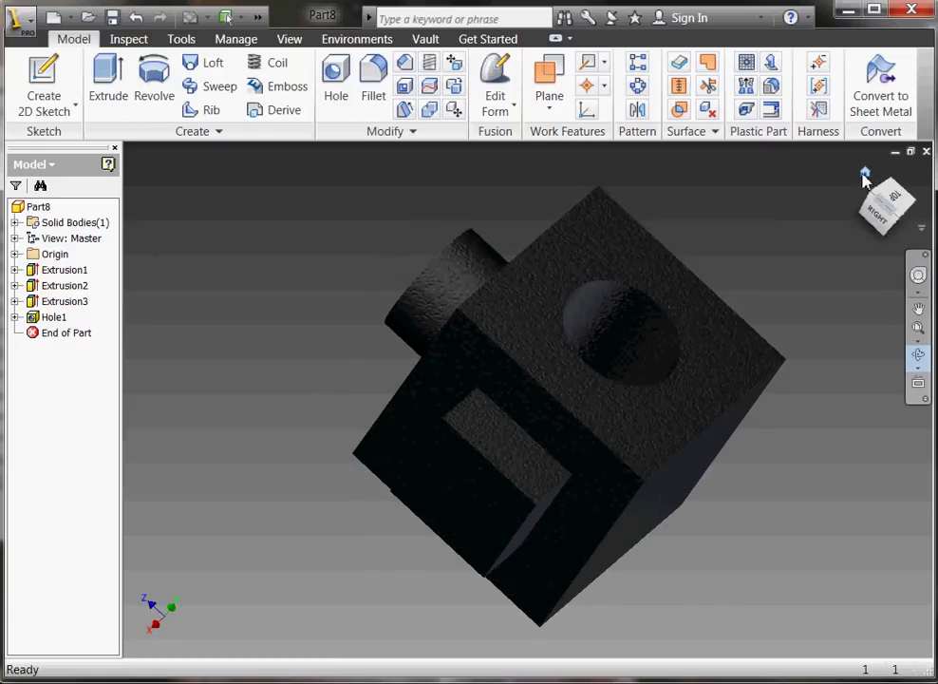
left_click(864, 177)
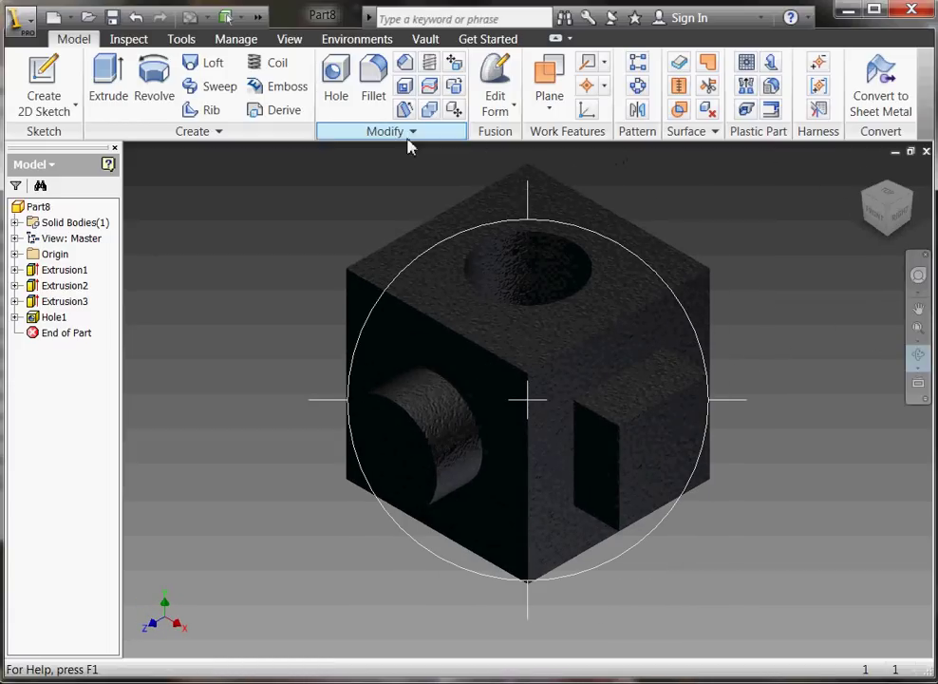